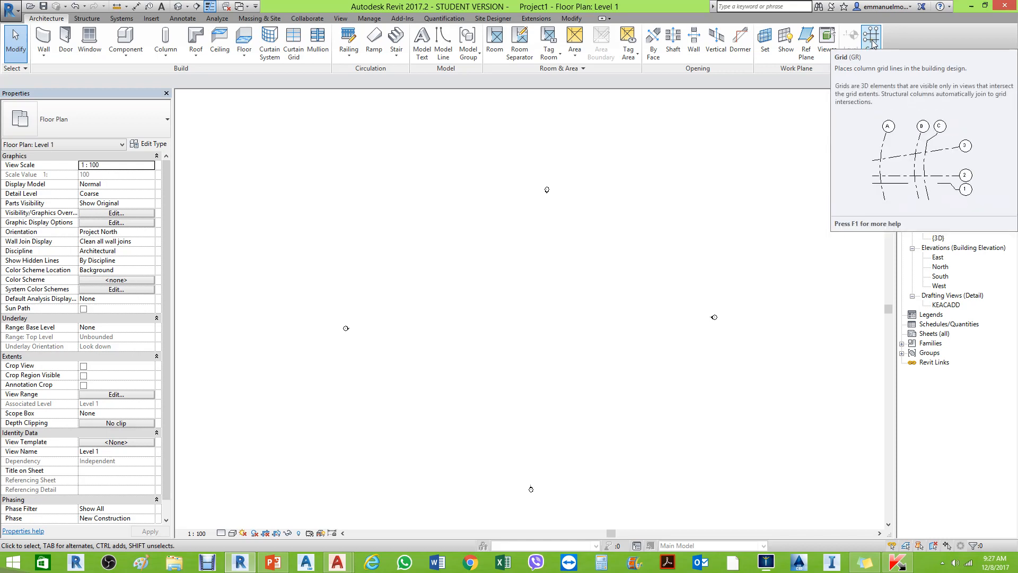
- Draw the first straight vertical grid line, from its lower end upward, between the elevation markers on Level 1
left_click(873, 42)
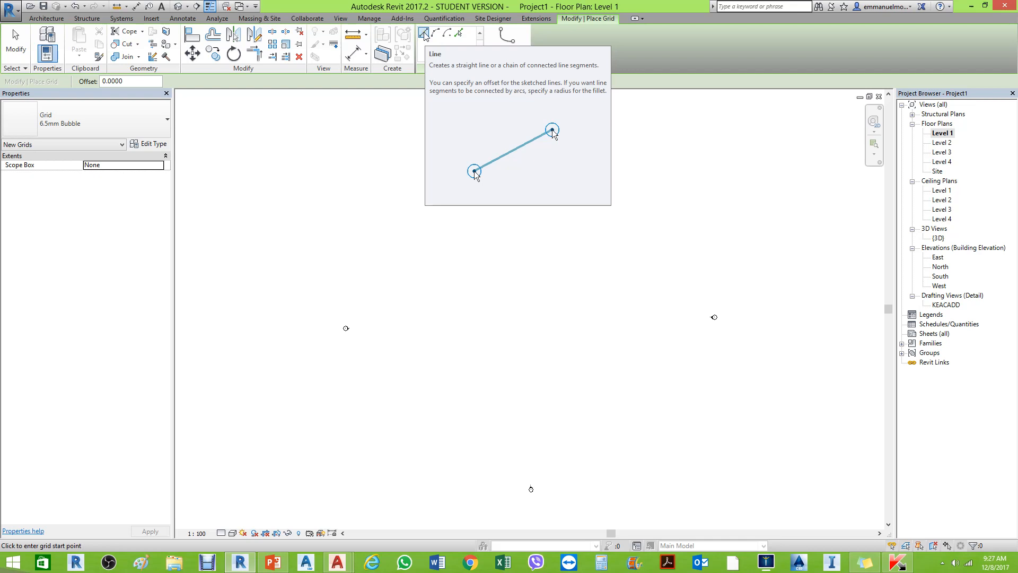
left_click(471, 425)
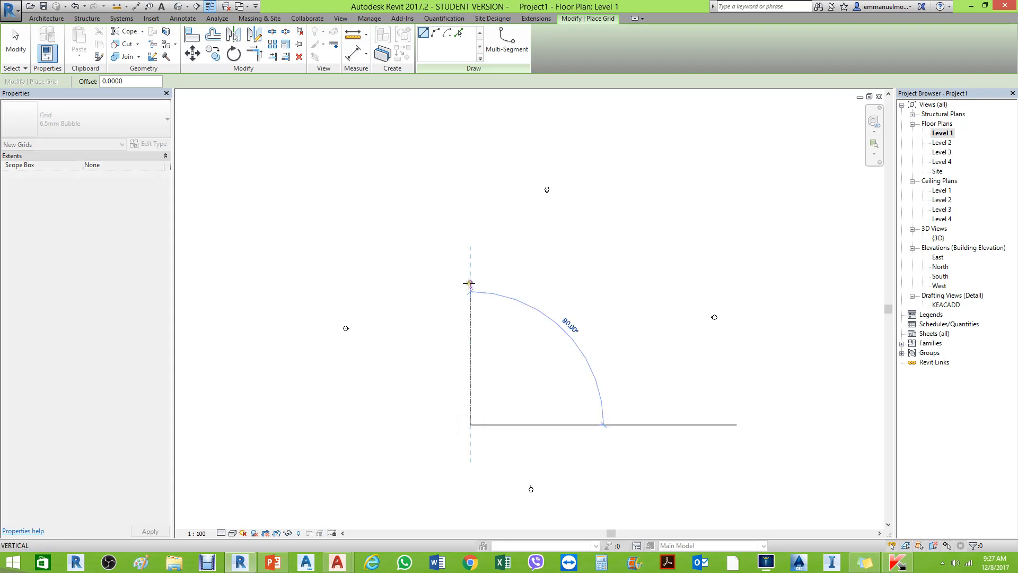
scroll(471, 281, "up", 2)
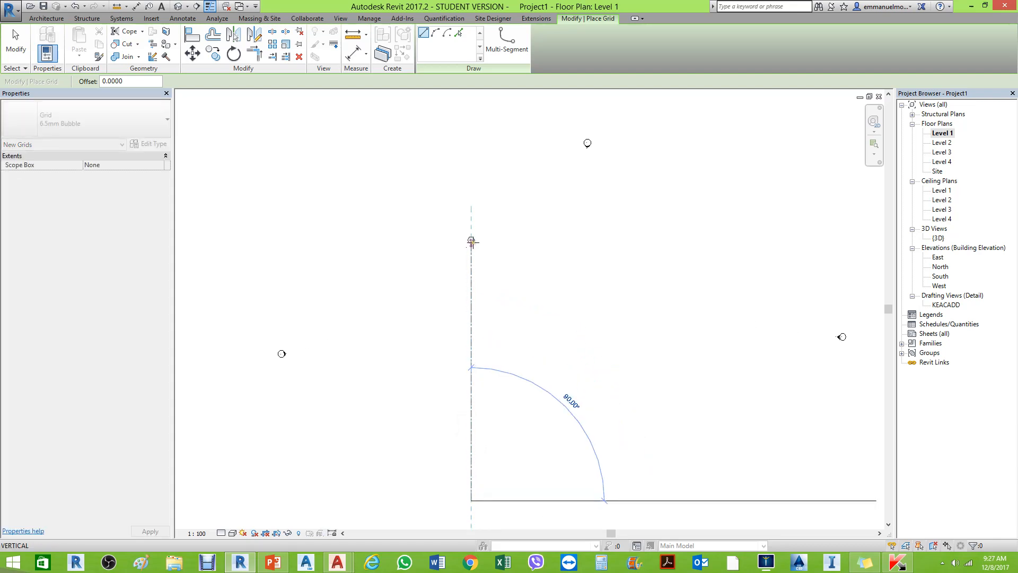
scroll(471, 235, "up", 2)
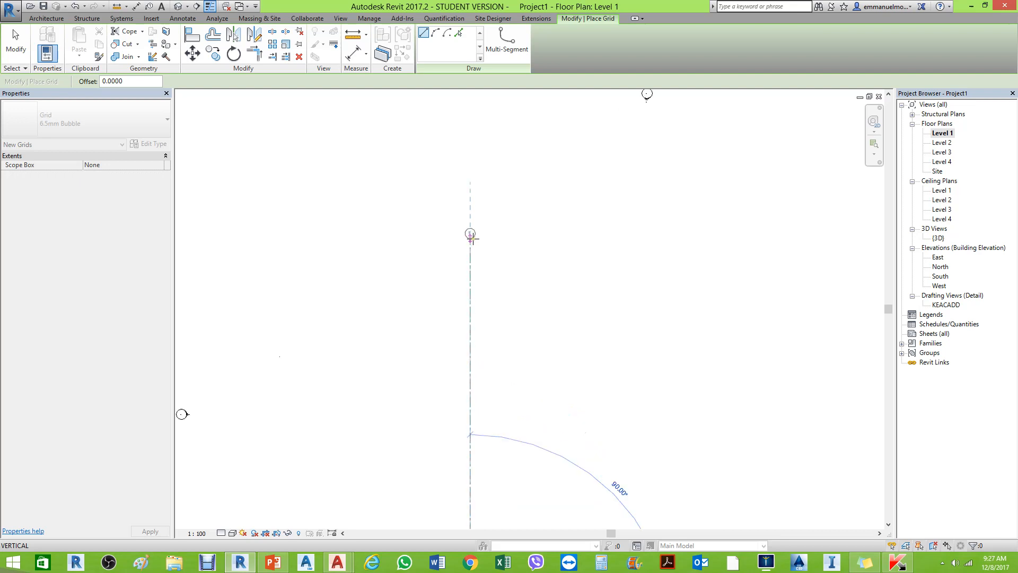
left_click(471, 236)
scroll(501, 257, "down", 2)
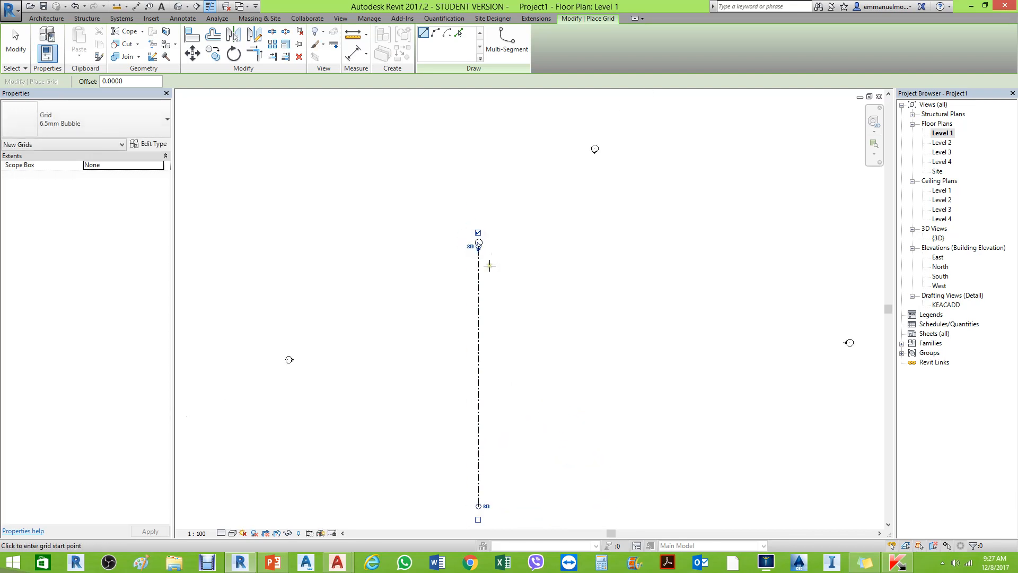
scroll(477, 237, "up", 5)
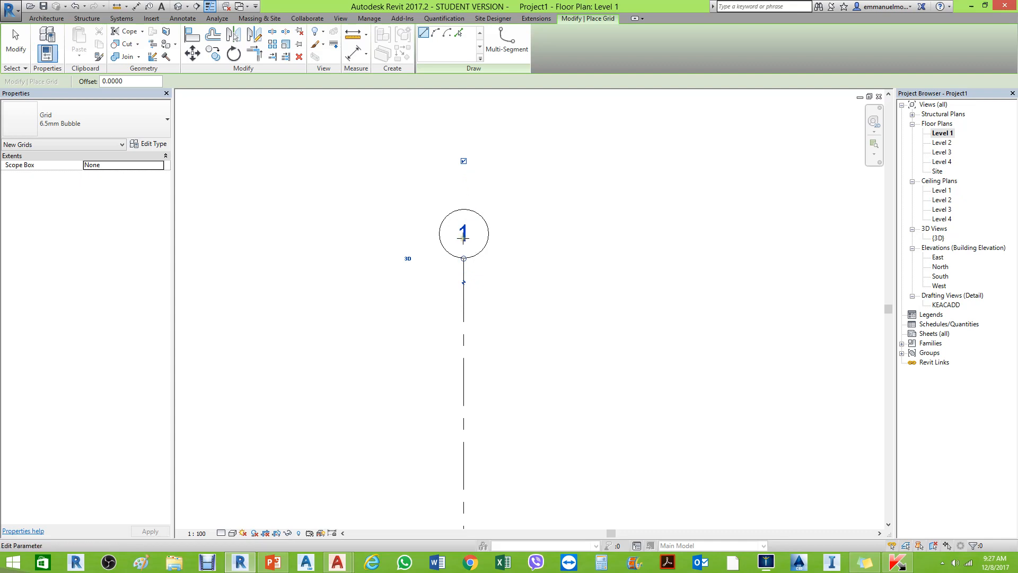
- Start a second grid line 5 units to the right of grid 1, in line with its lower end
scroll(464, 237, "down", 2)
scroll(463, 237, "down", 2)
middle_click_drag(502, 440, 495, 321)
scroll(471, 286, "down", 1)
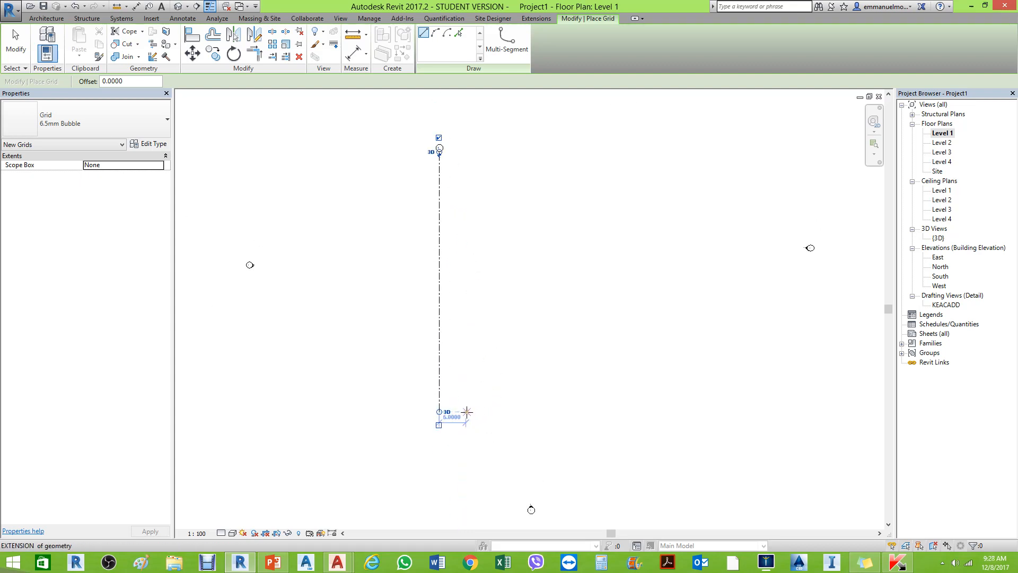
scroll(466, 412, "up", 1)
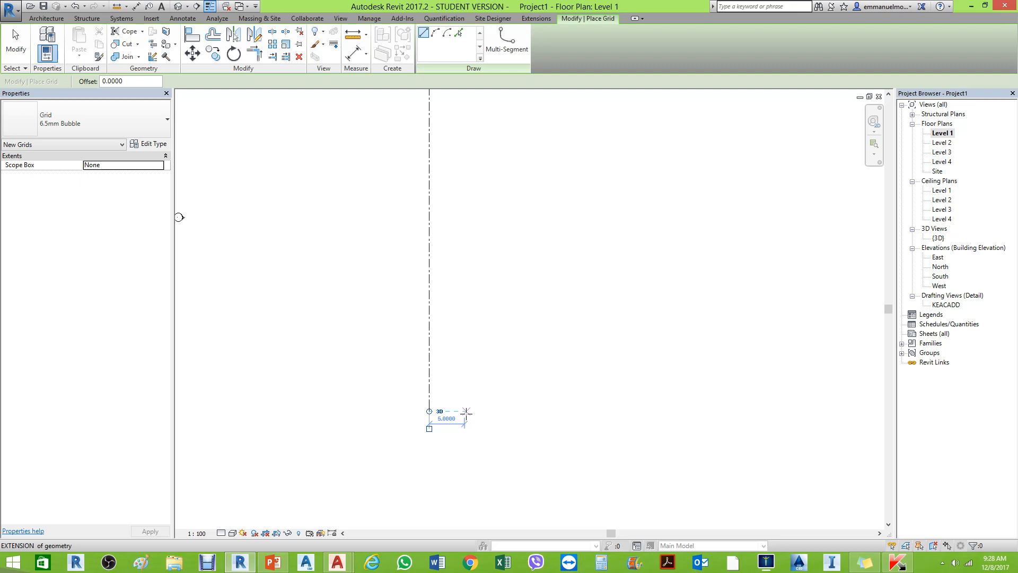
type("5")
key("Return")
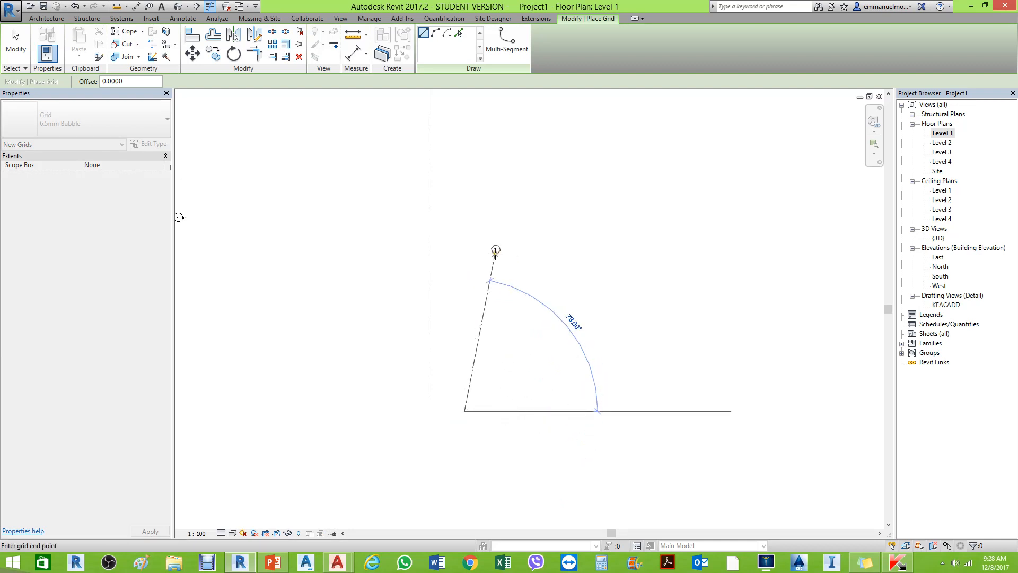
- Finish the second grid line vertically, with its upper end aligned to the head of grid 1, and leave the Grid command
middle_click_drag(465, 209, 451, 287)
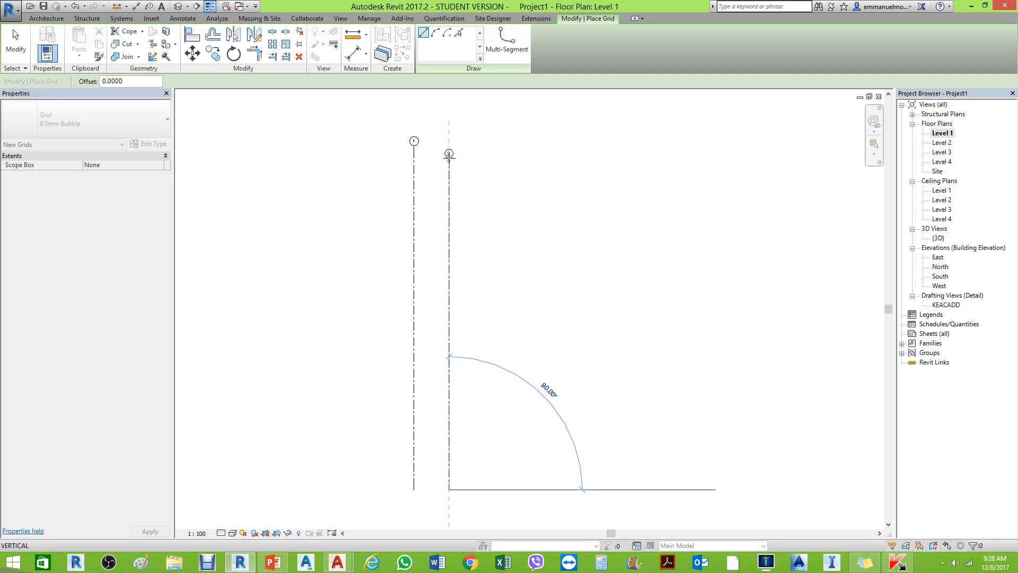
middle_click_drag(448, 175, 446, 285)
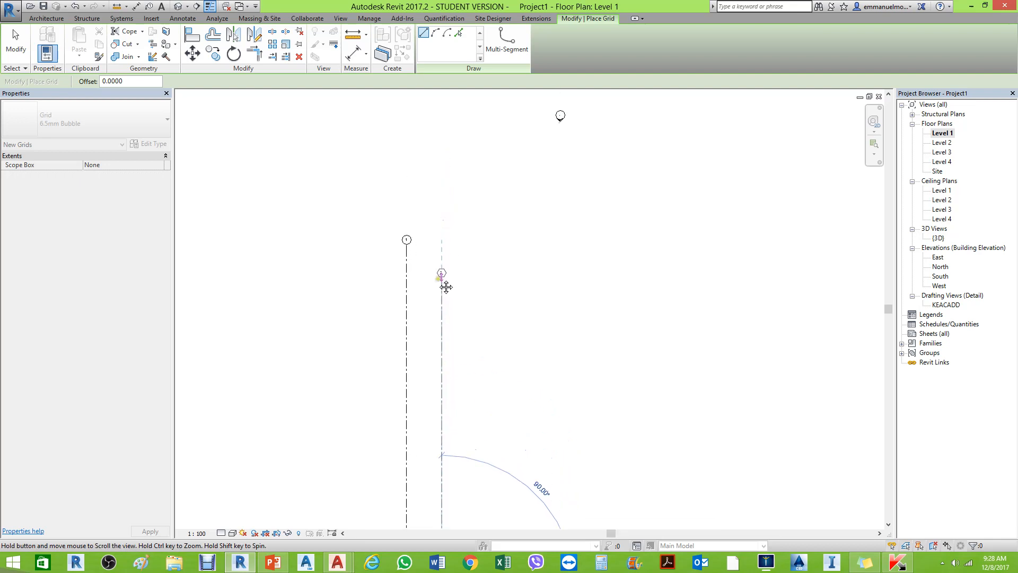
scroll(446, 285, "up", 3)
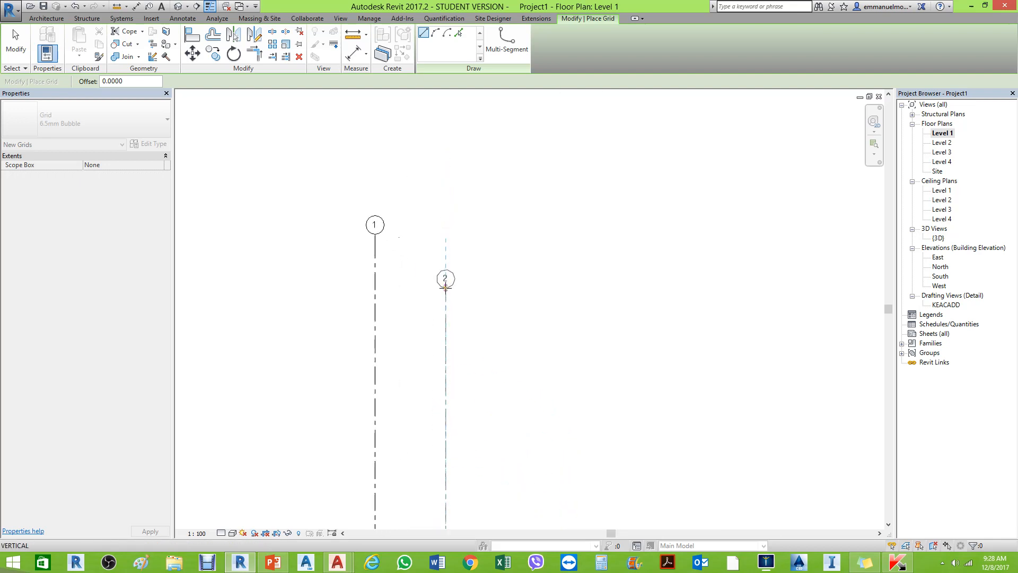
middle_click_drag(446, 285, 446, 317)
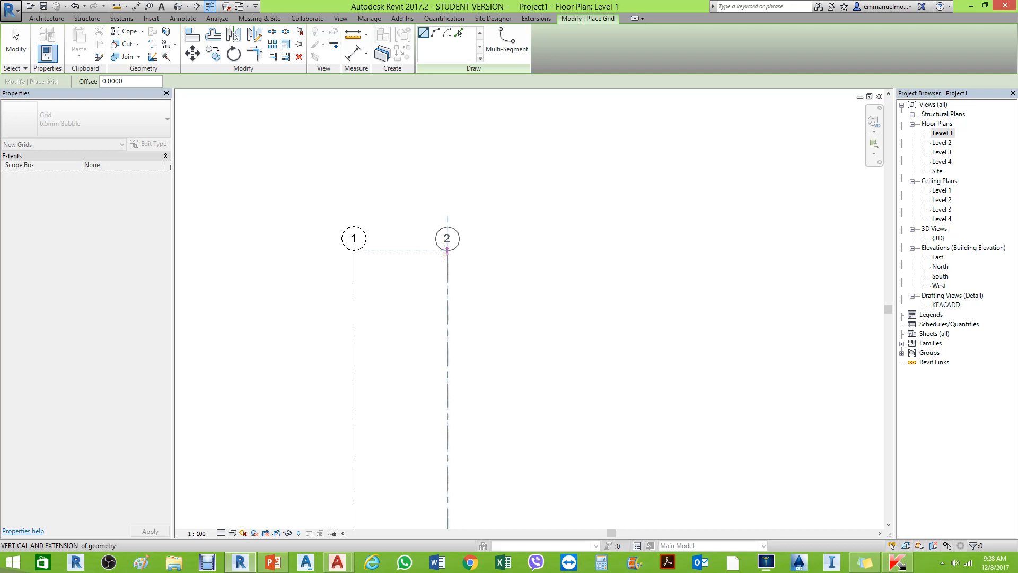
scroll(446, 253, "up", 4)
middle_click_drag(448, 251, 644, 265)
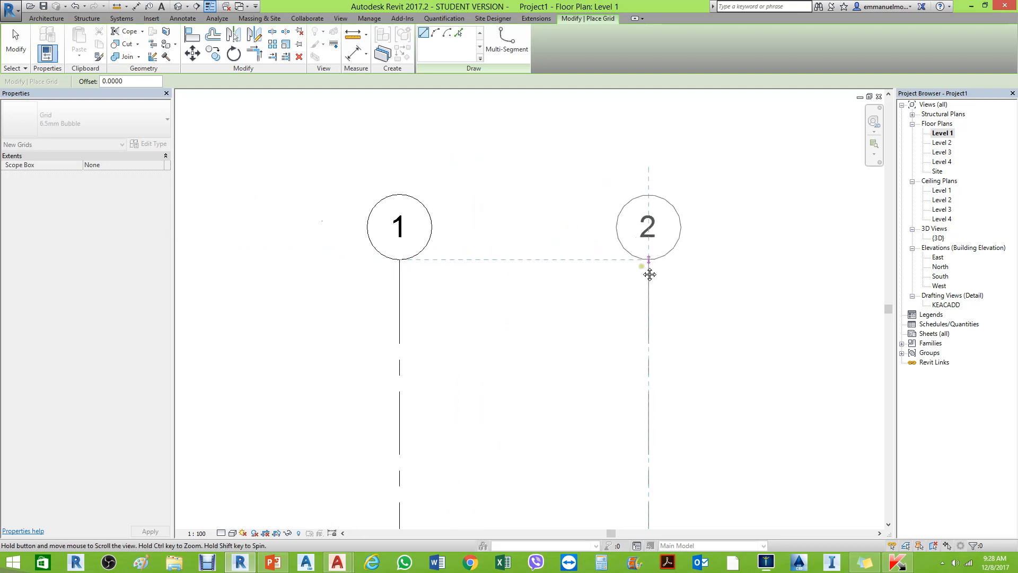
scroll(642, 252, "up", 2)
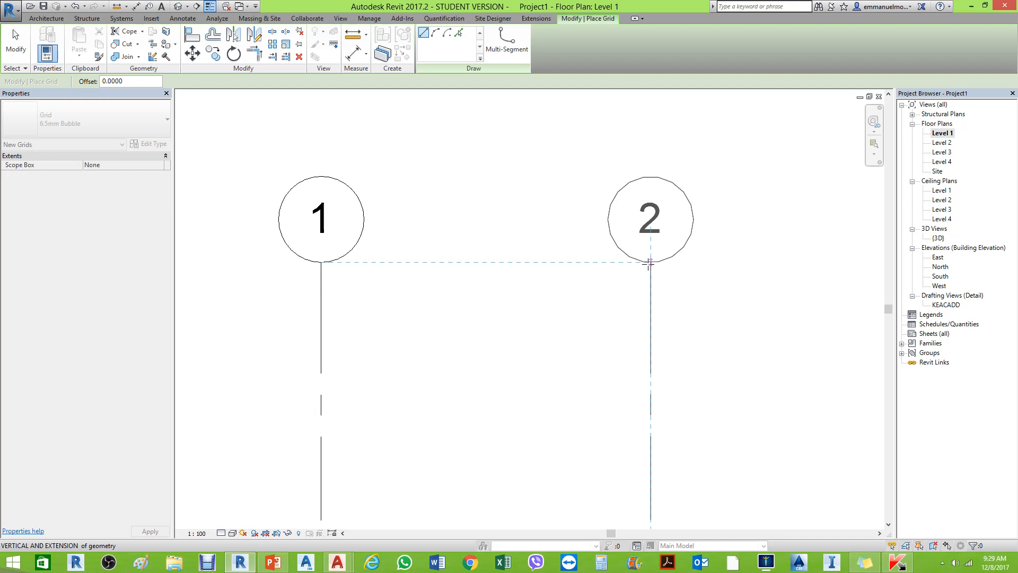
left_click(650, 264)
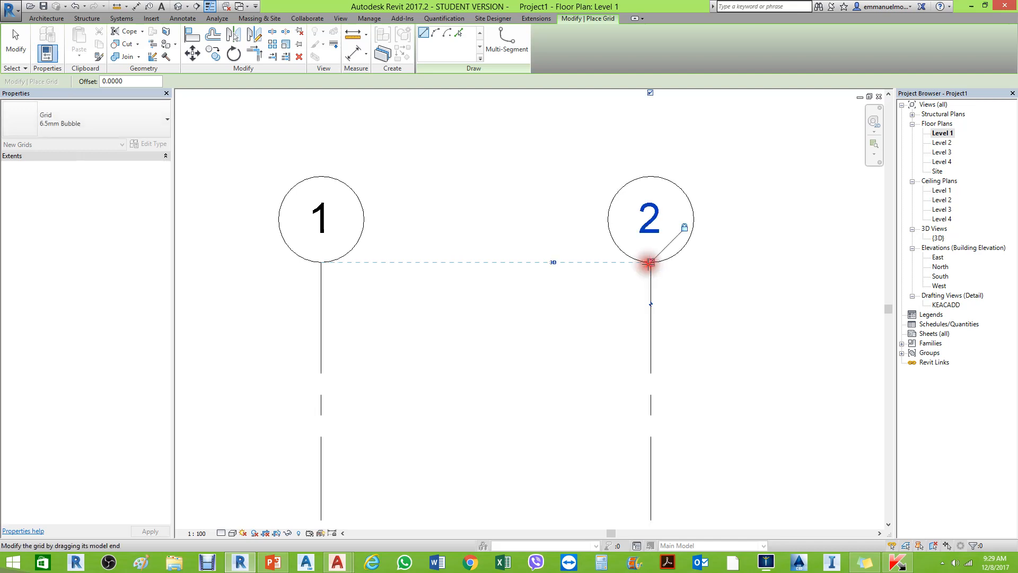
scroll(685, 281, "down", 3)
middle_click_drag(707, 332, 624, 327)
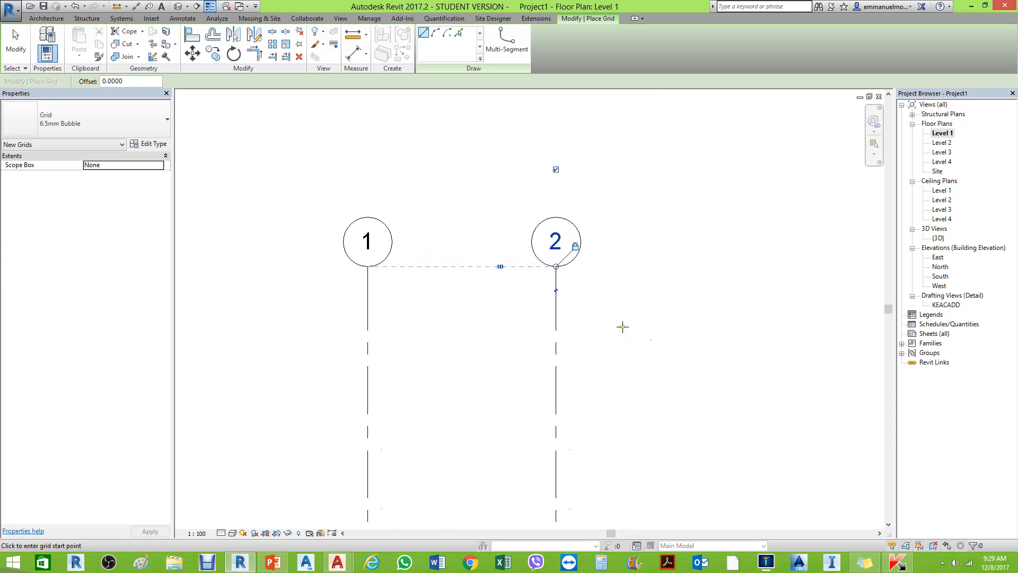
scroll(579, 243, "up", 2)
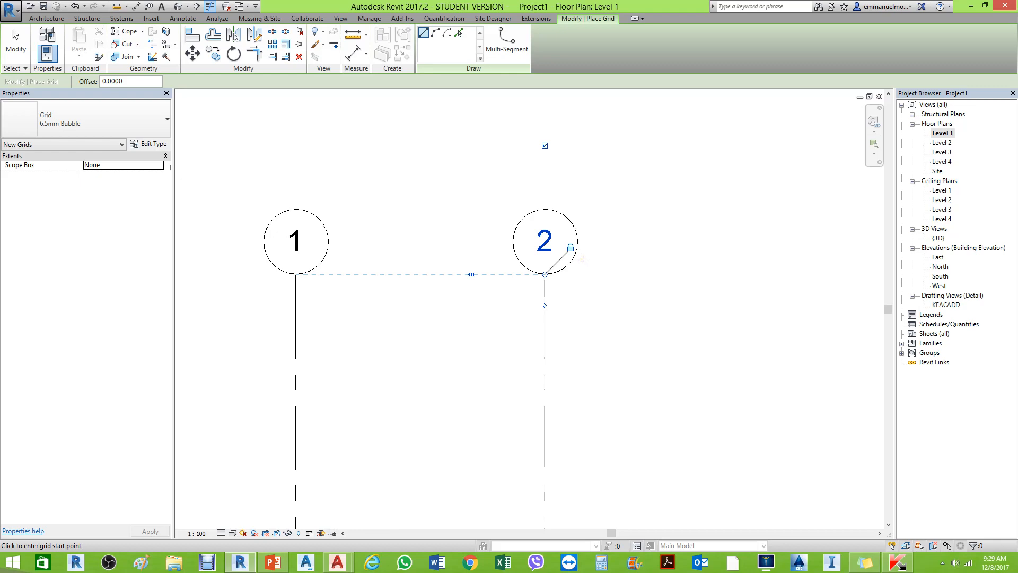
key("Escape")
key("Escape")
- Select grid 2 and toggle the alignment lock between its head and grid 1
left_click(545, 310)
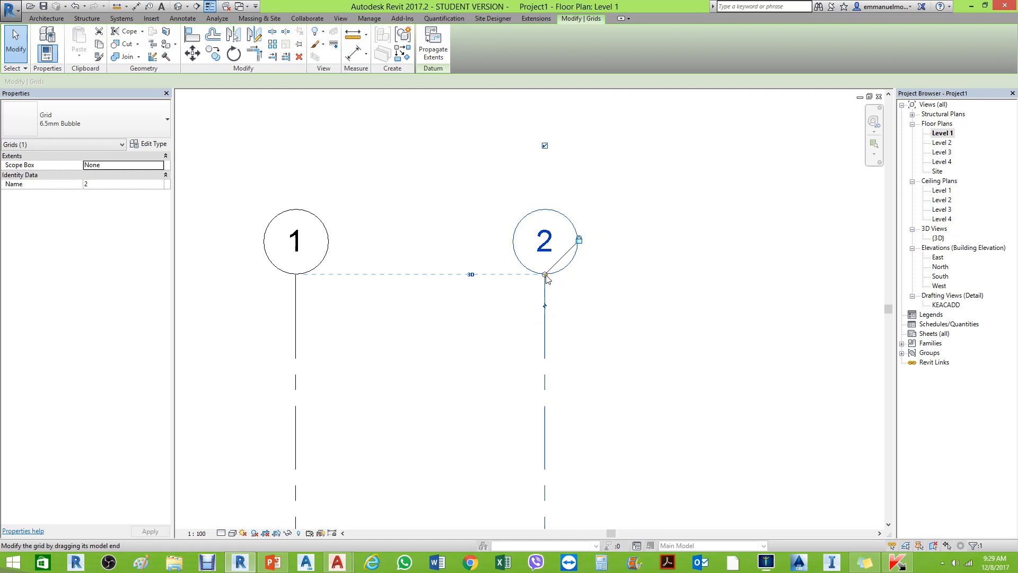
scroll(548, 278, "up", 2)
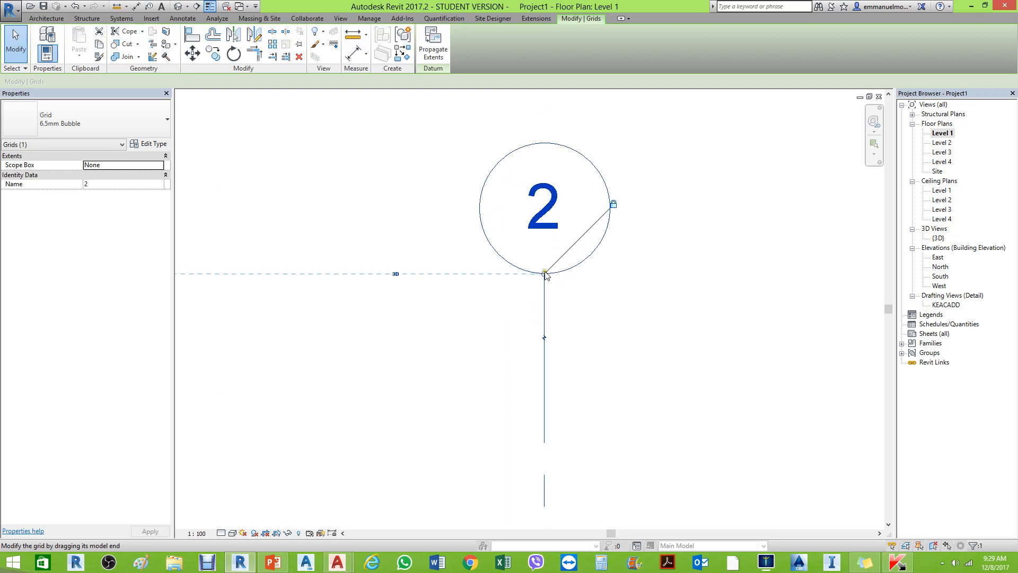
scroll(600, 267, "down", 2)
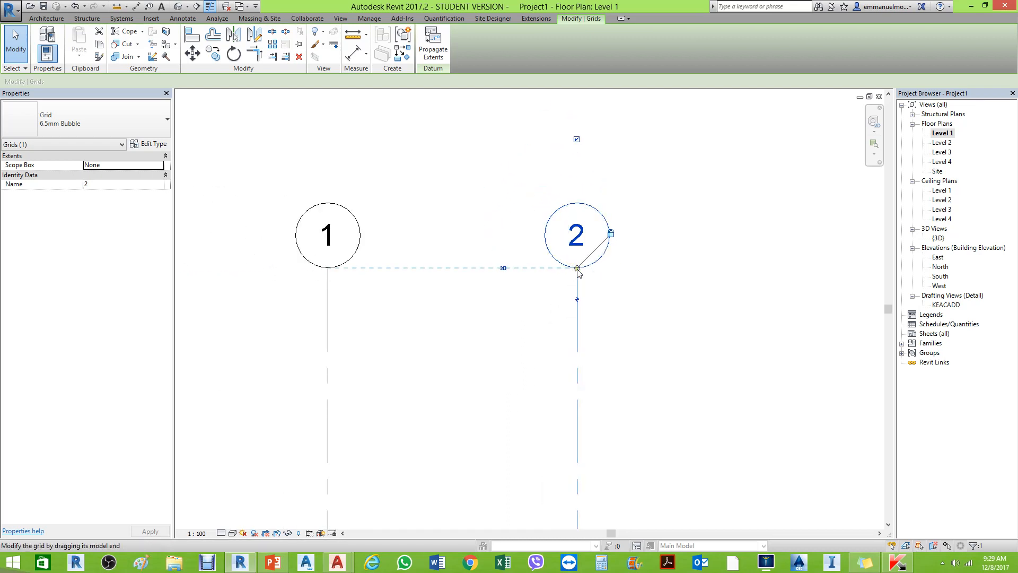
mouse_move(578, 269)
left_mouse_down()
mouse_move(584, 332)
mouse_move(581, 191)
mouse_move(582, 416)
mouse_move(579, 180)
mouse_move(591, 330)
mouse_move(589, 398)
mouse_move(572, 176)
mouse_move(573, 382)
mouse_move(571, 191)
mouse_move(573, 369)
mouse_move(567, 212)
mouse_move(573, 311)
mouse_move(574, 252)
mouse_move(578, 269)
left_mouse_up()
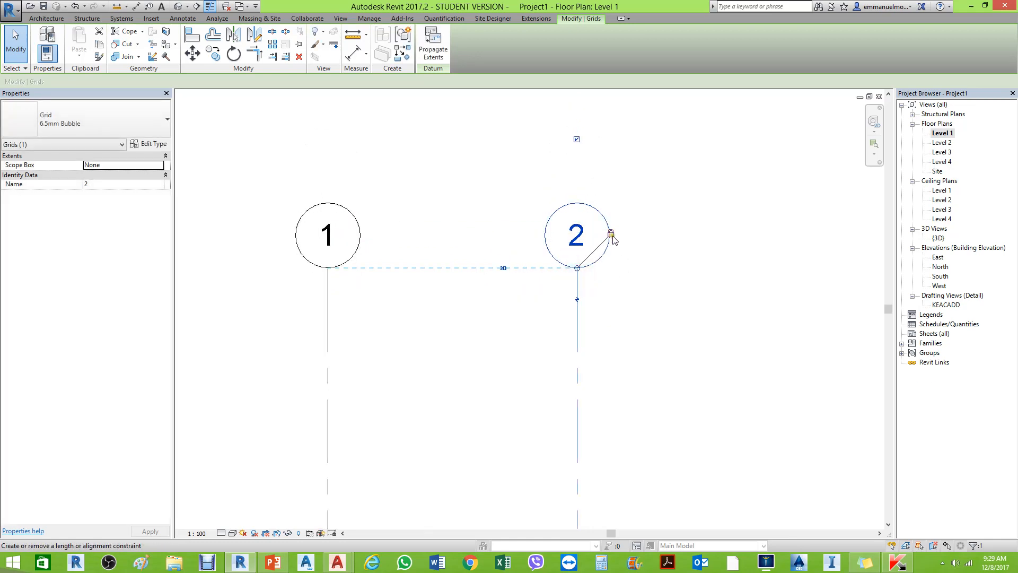
left_click(611, 234)
left_click(638, 309)
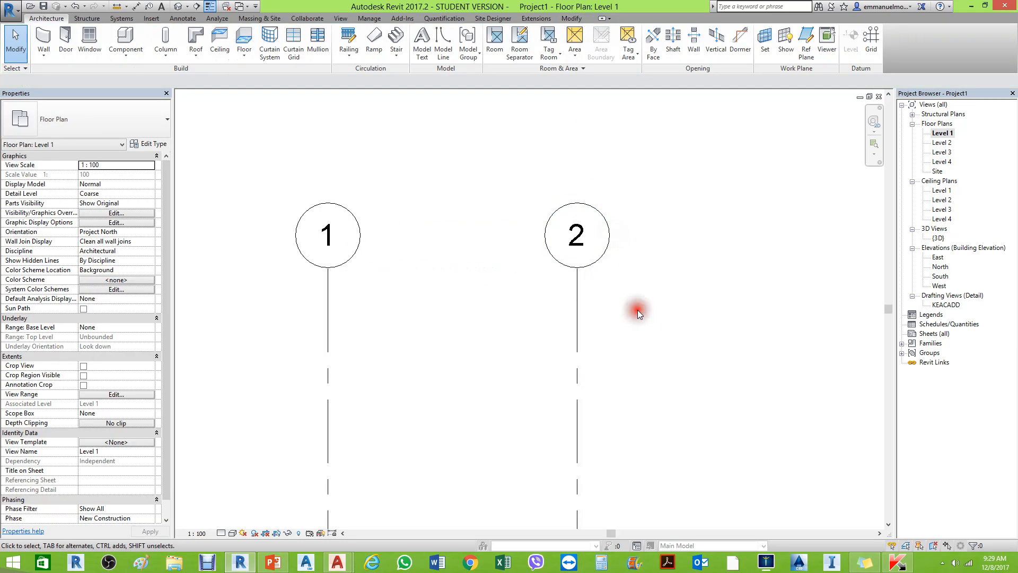
- Reselect grid 2 and try to release its head alignment lock and adjust its upper end, then deselect it
left_click(579, 284)
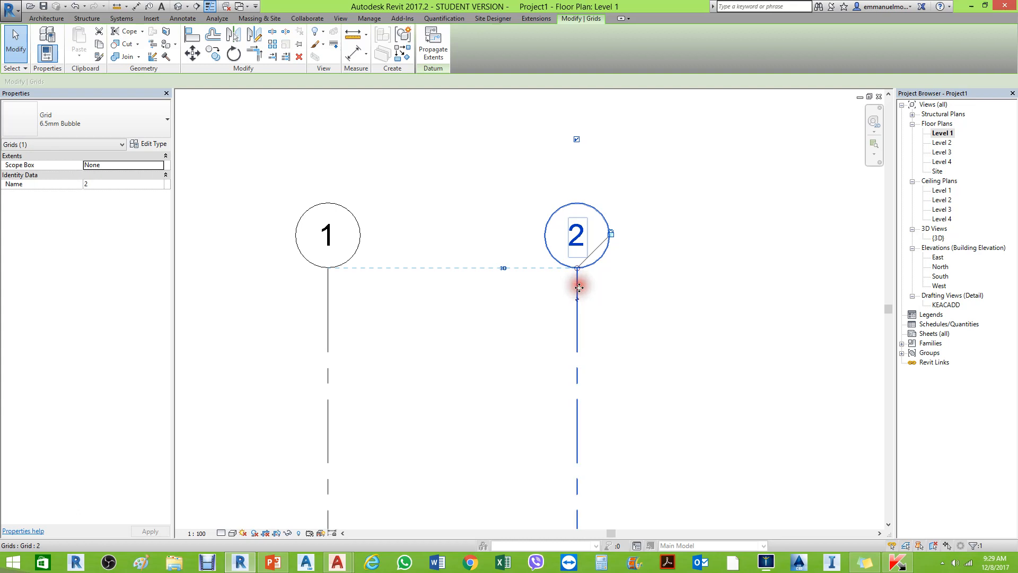
left_click(613, 234)
mouse_move(577, 267)
left_mouse_down()
mouse_move(572, 173)
mouse_move(582, 334)
mouse_move(559, 164)
mouse_move(556, 323)
mouse_move(557, 194)
mouse_move(550, 245)
mouse_move(560, 346)
mouse_move(547, 200)
mouse_move(555, 268)
mouse_move(564, 269)
left_mouse_up()
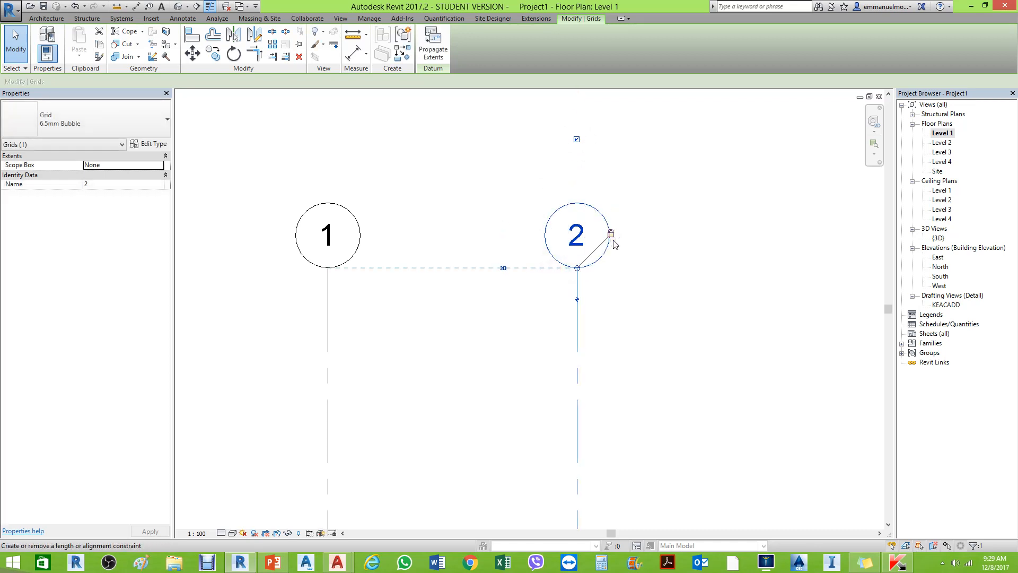
scroll(614, 244, "down", 6)
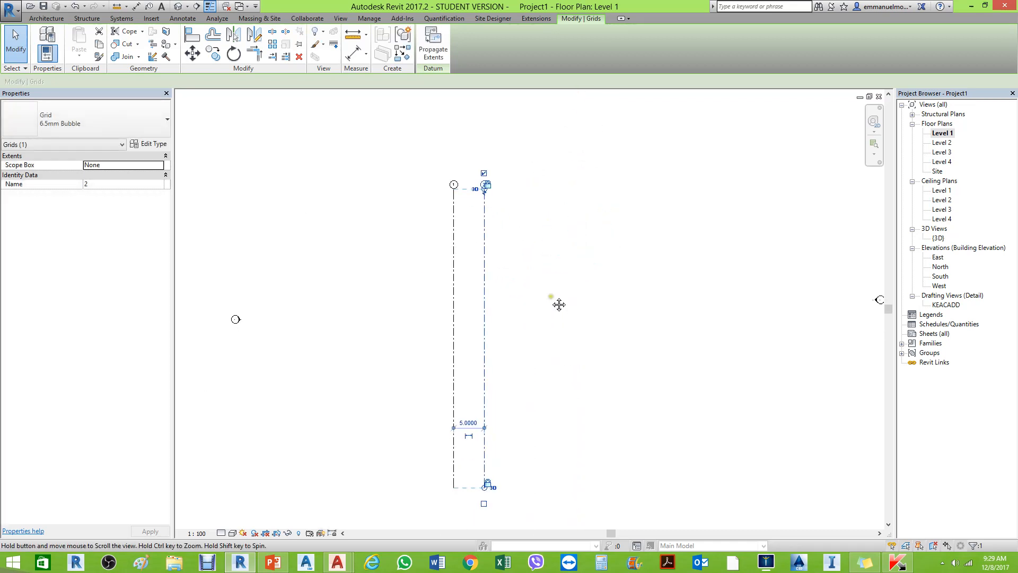
scroll(520, 317, "down", 2)
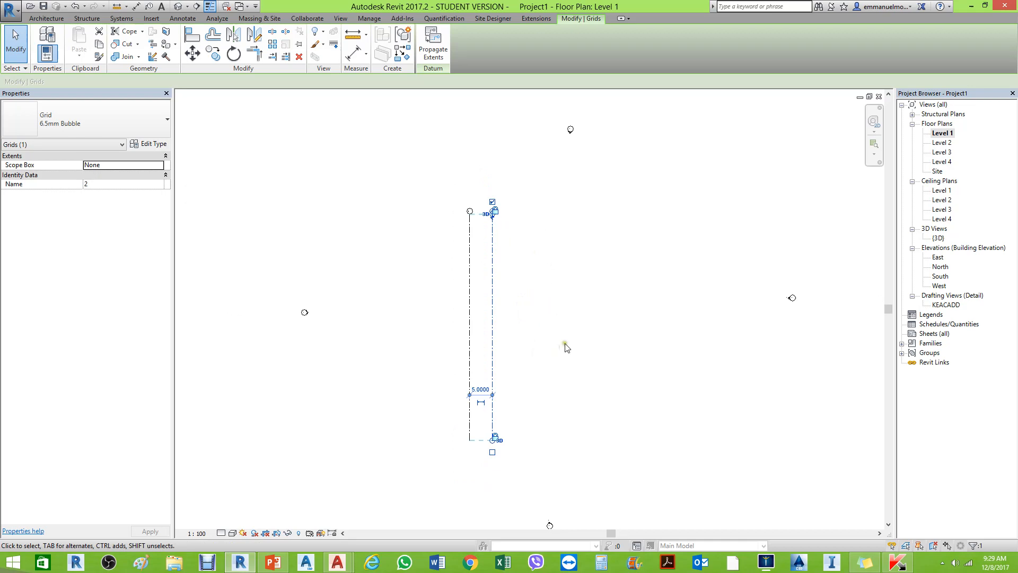
left_click(551, 356)
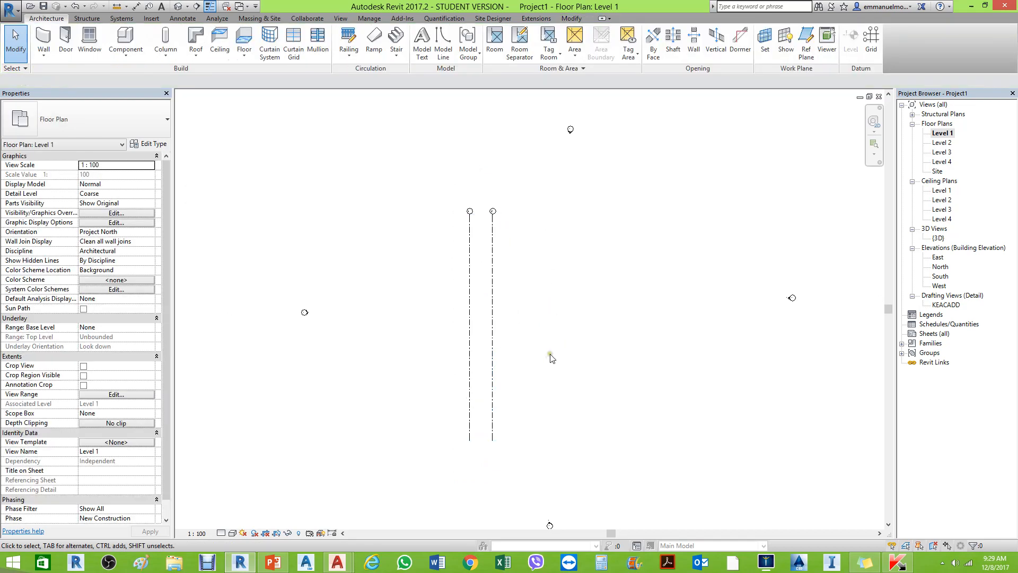
- Add three more vertical grids to the right of grid 2 with Pick Lines, each offset 5 from the previous grid
left_click(869, 48)
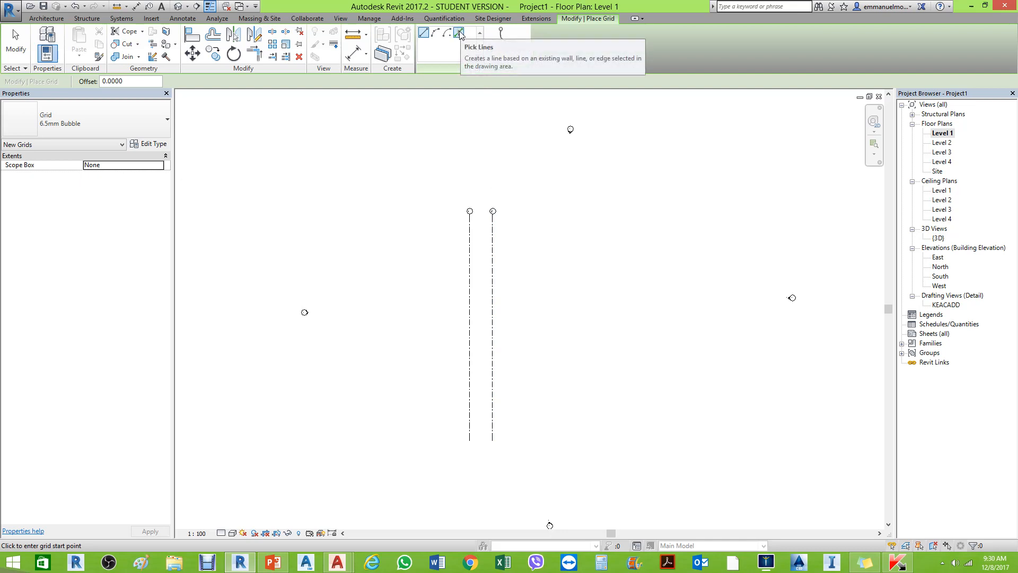
left_click(459, 35)
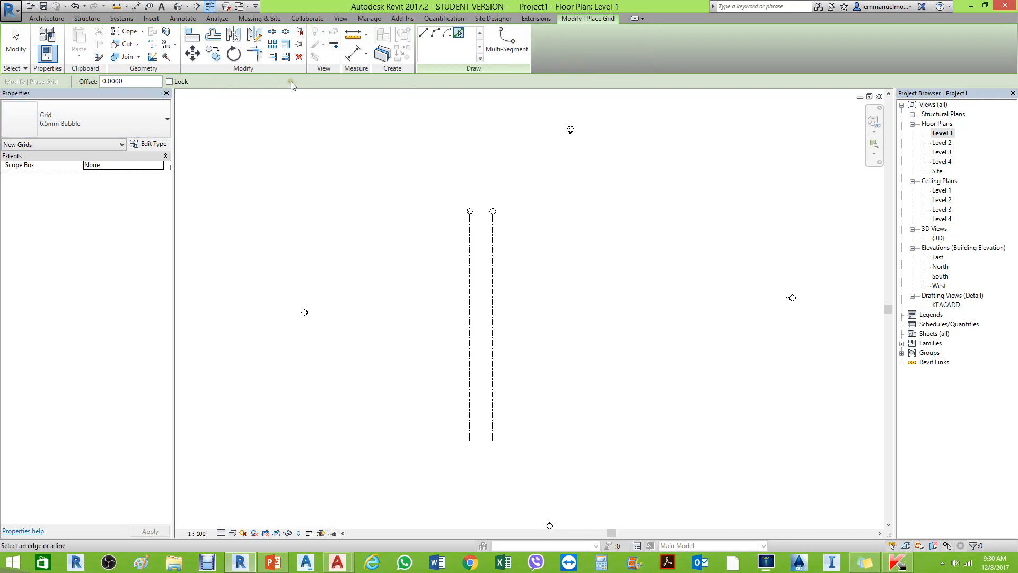
left_click(139, 82)
type("5")
scroll(517, 289, "up", 2)
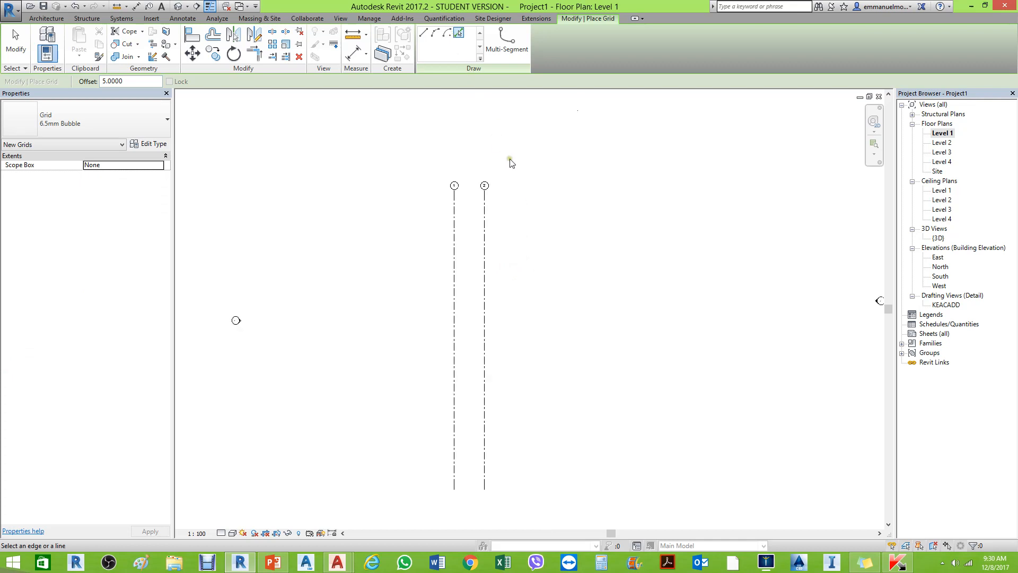
scroll(511, 170, "up", 2)
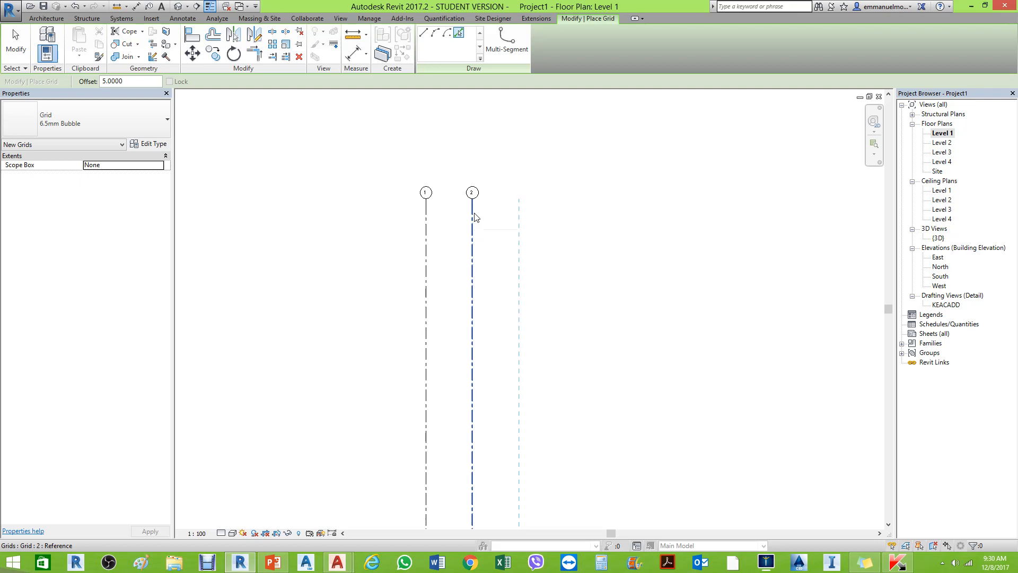
left_click(474, 215)
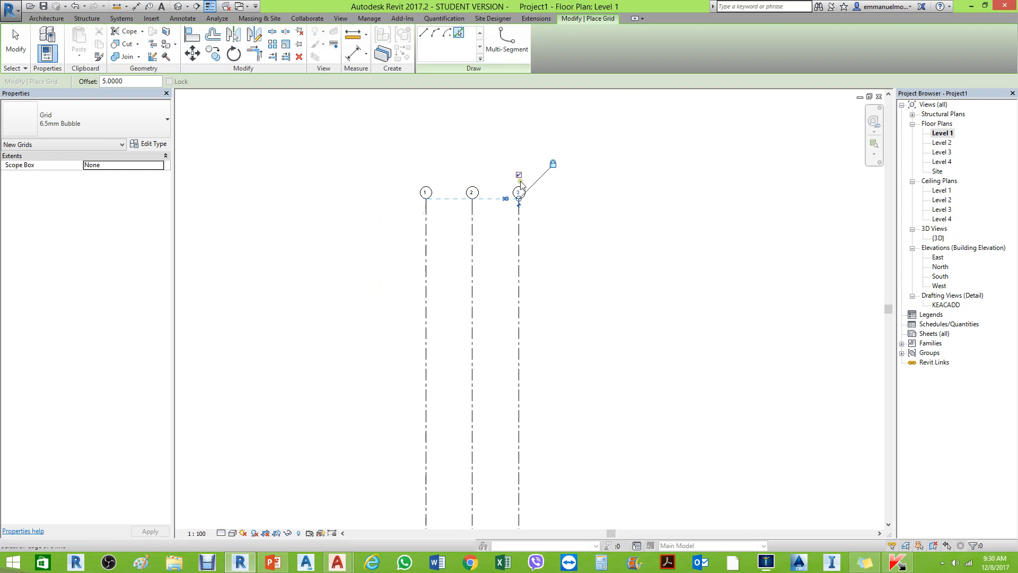
left_click(521, 245)
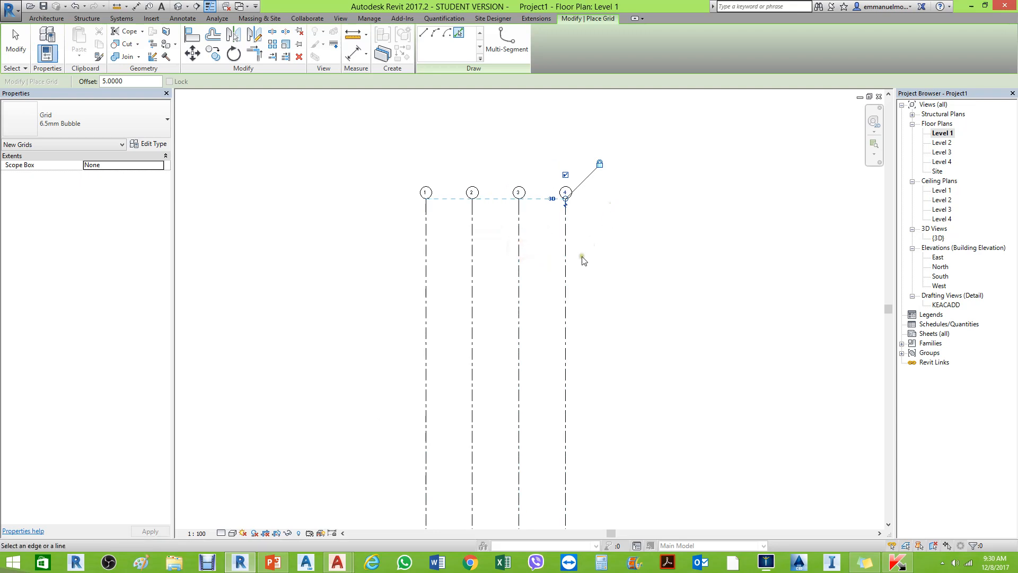
left_click(566, 290)
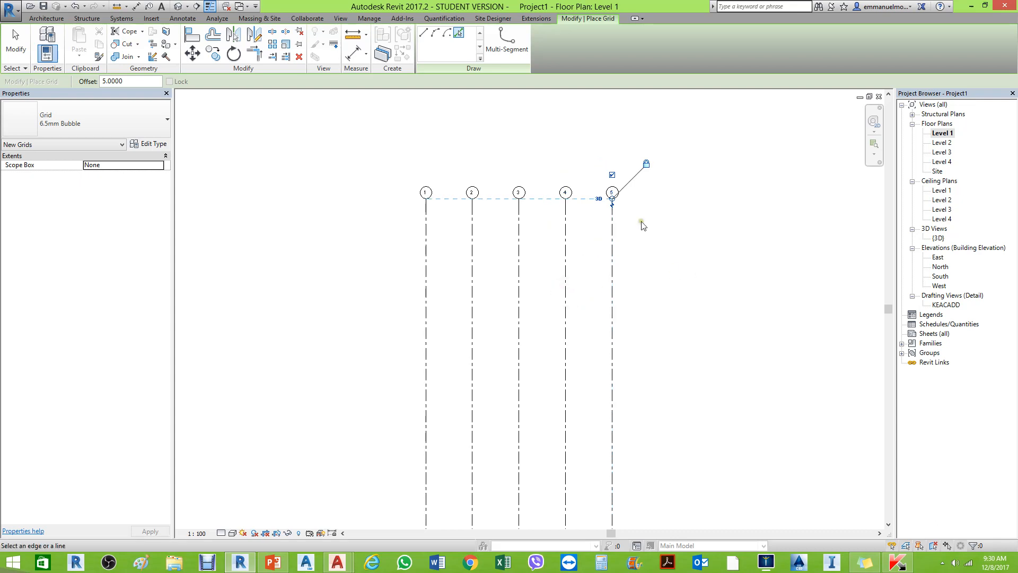
- Draw a horizontal grid line with 0 offset from right of grid 5 to left of grid 1, just below the grid heads
middle_click_drag(675, 248, 677, 224)
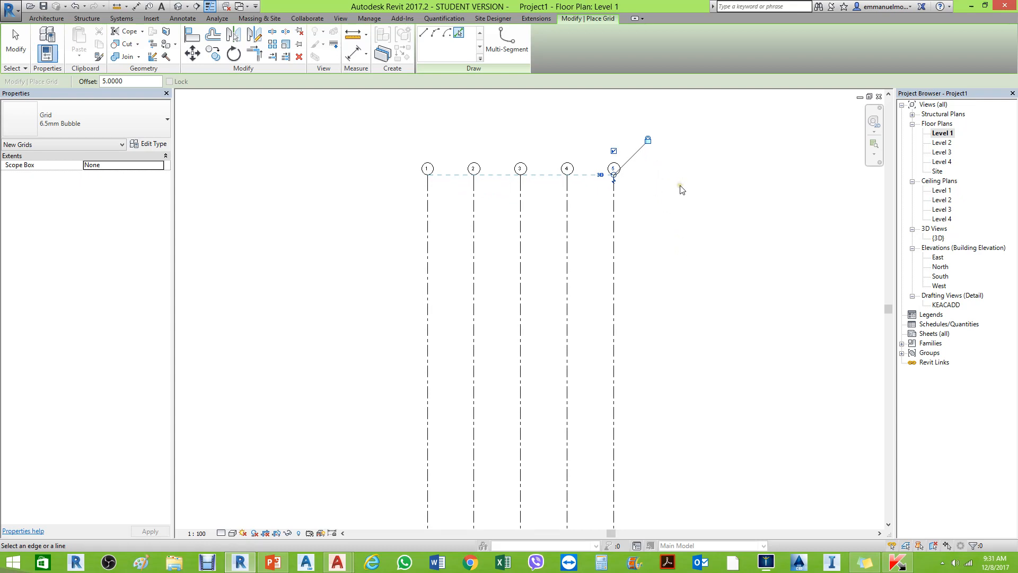
left_click(424, 33)
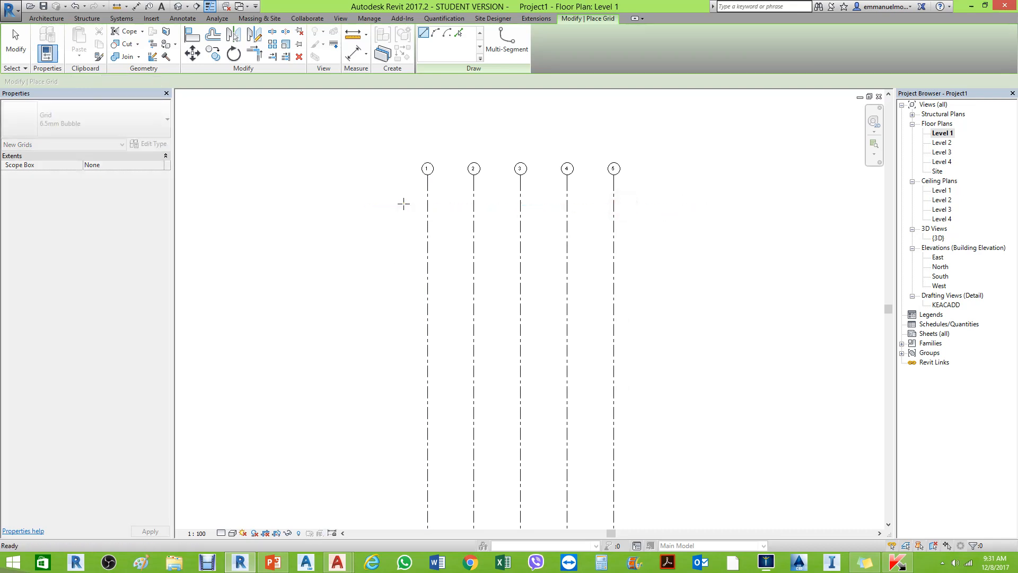
left_click(138, 82)
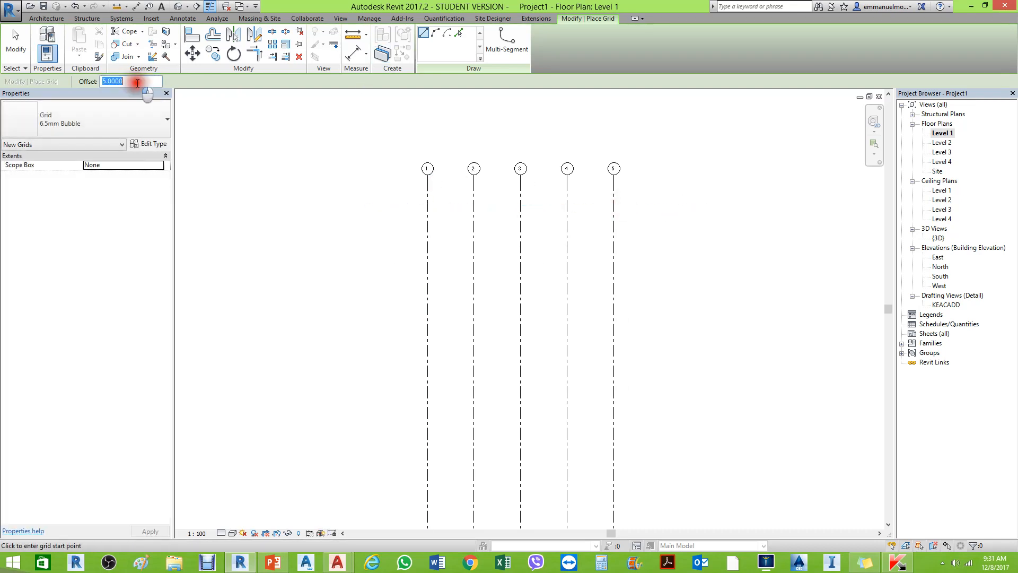
type("0")
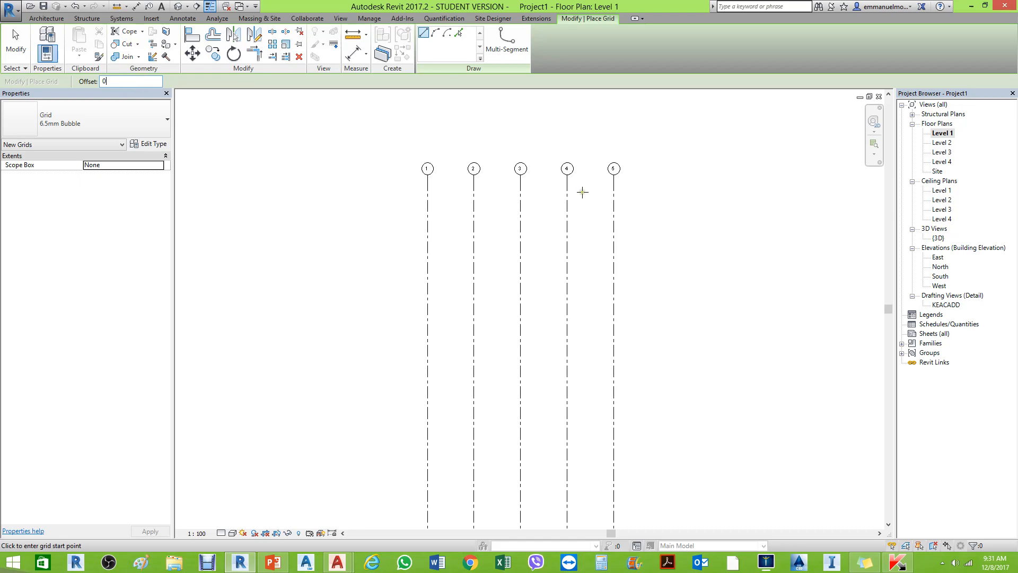
left_click(659, 223)
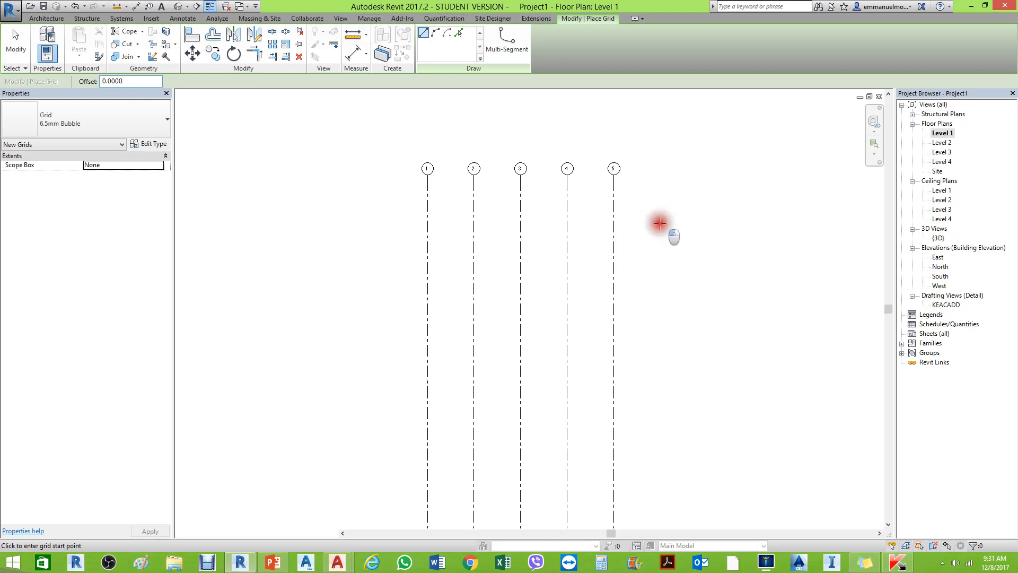
left_click(379, 218)
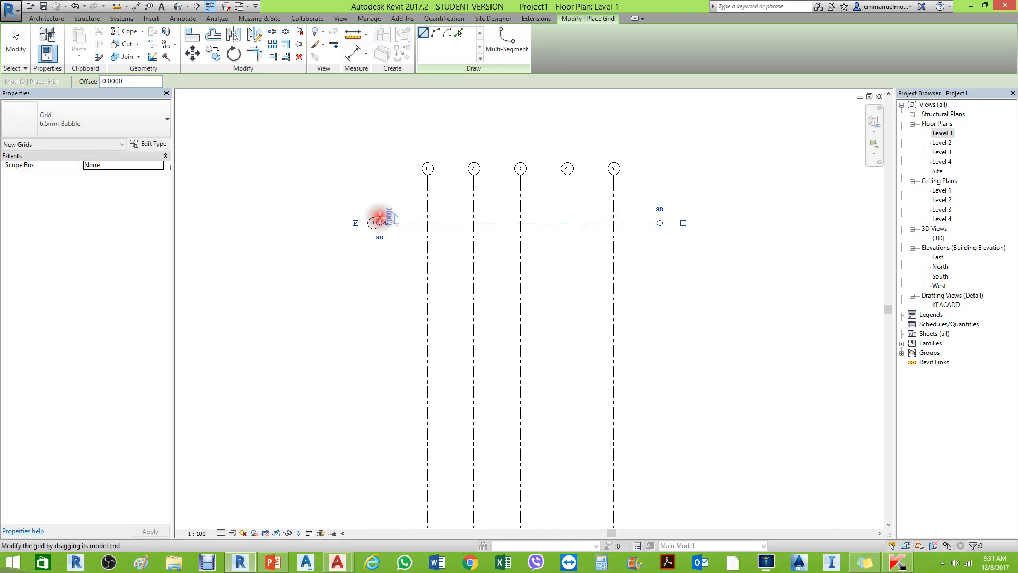
key("Escape")
key("Escape")
- Rename the new horizontal grid to A and deselect it
scroll(375, 222, "up", 1)
left_click(374, 223)
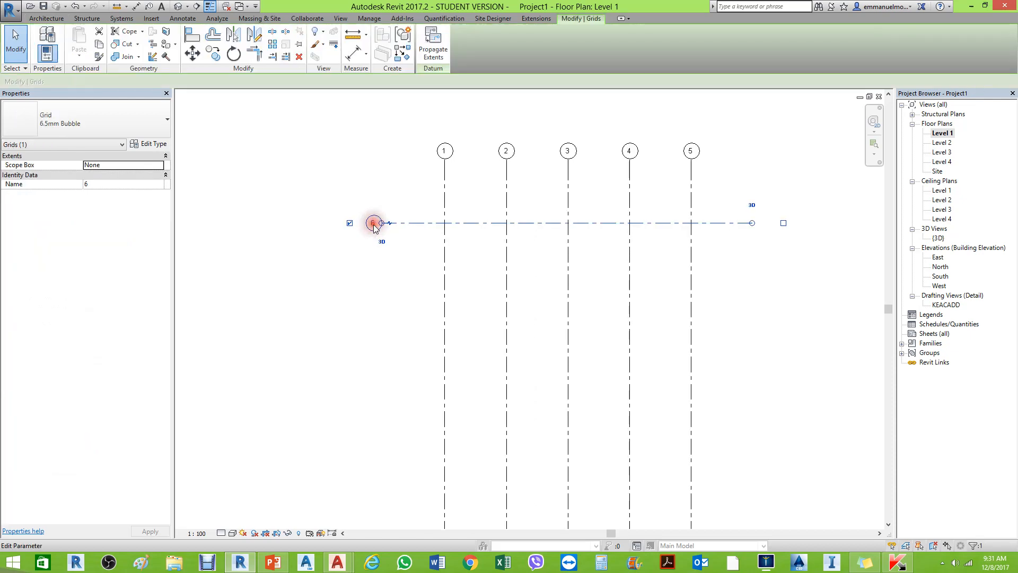
left_click(373, 224)
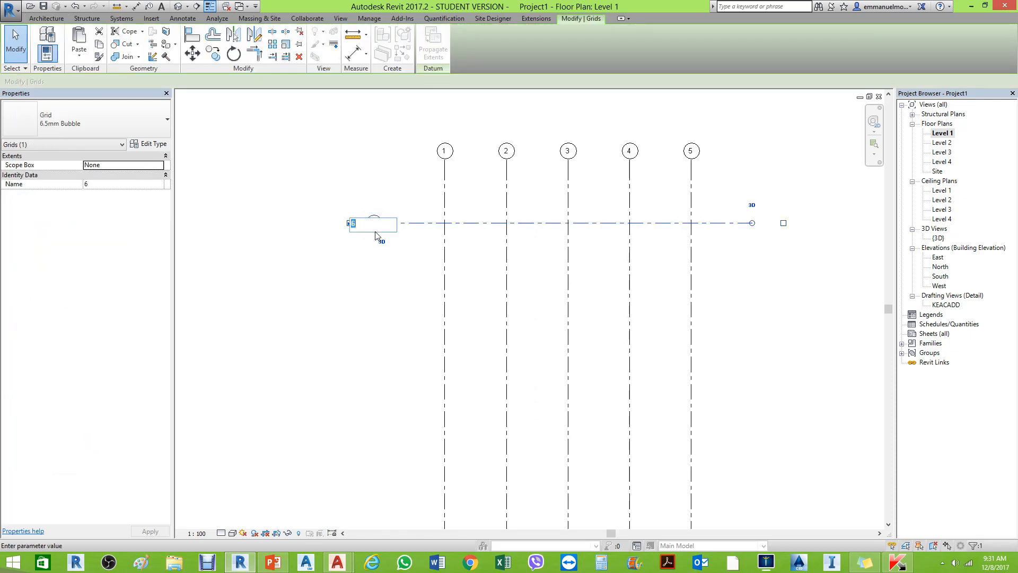
type("A")
left_click(373, 319)
left_click(434, 177)
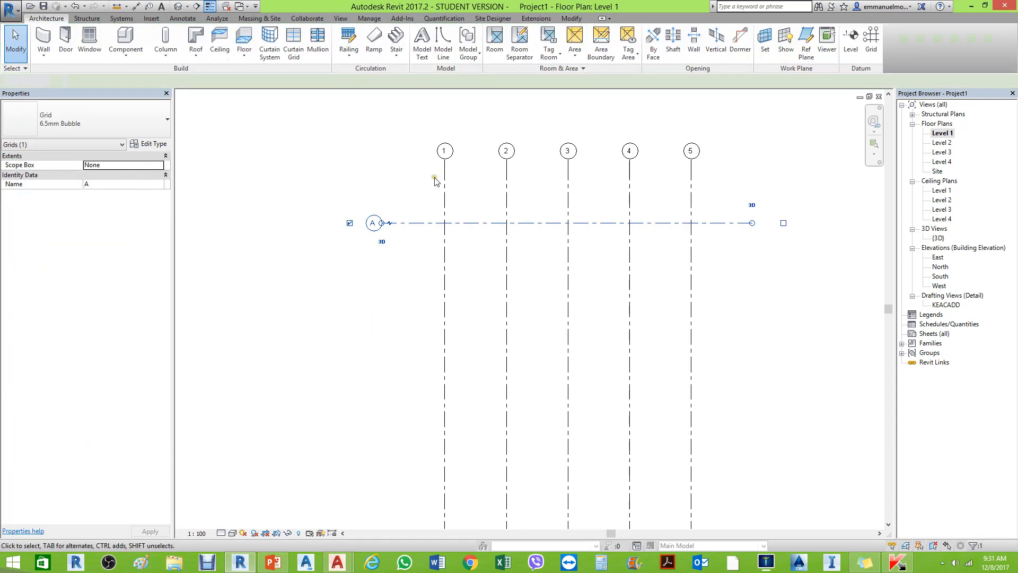
- Add four more horizontal grids below grid A with Pick Lines, each offset 5 from the previous grid
left_click(866, 40)
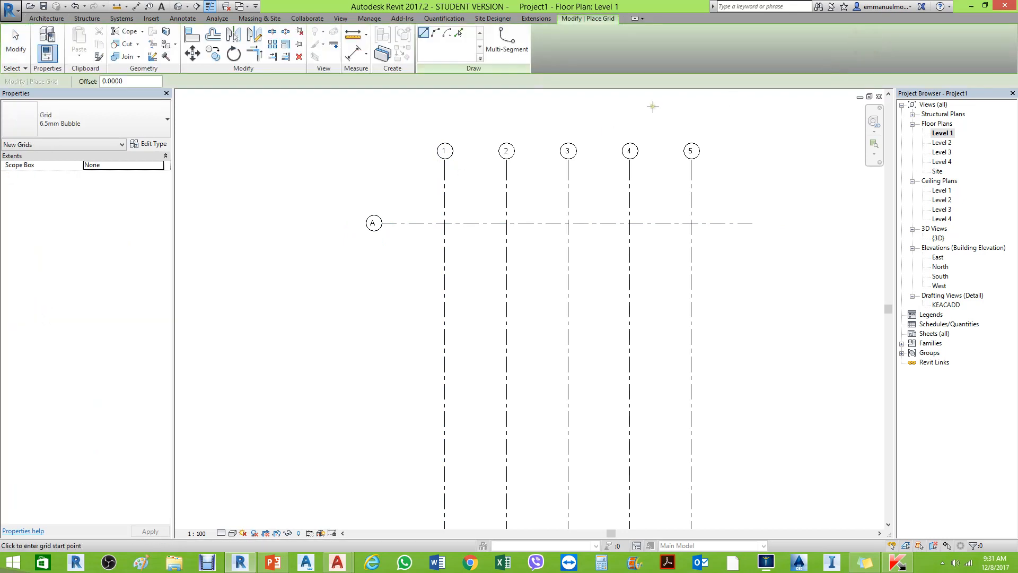
left_click(460, 33)
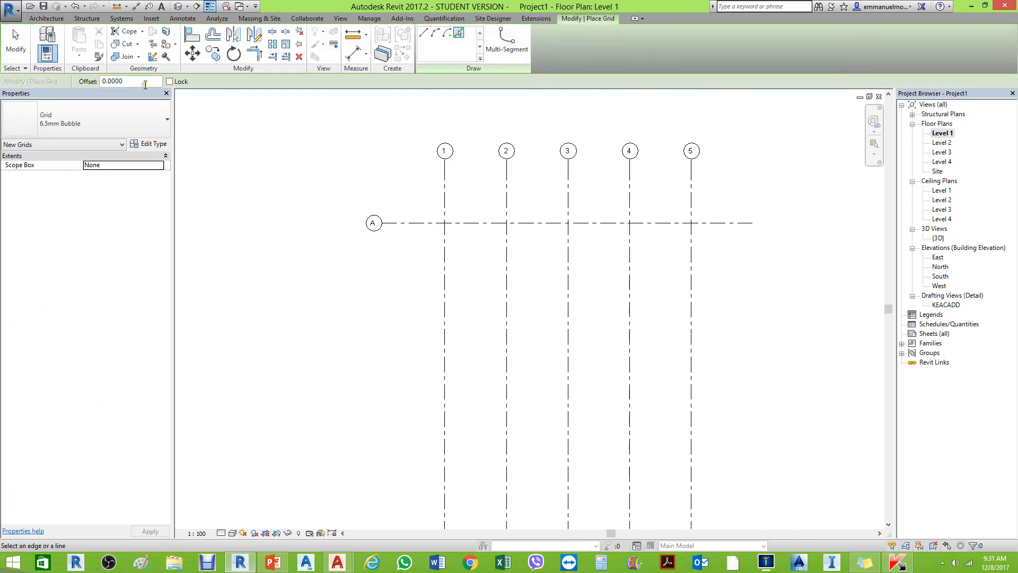
double_click(110, 82)
type("5")
left_click(409, 224)
scroll(405, 292, "down", 2)
left_click(406, 282)
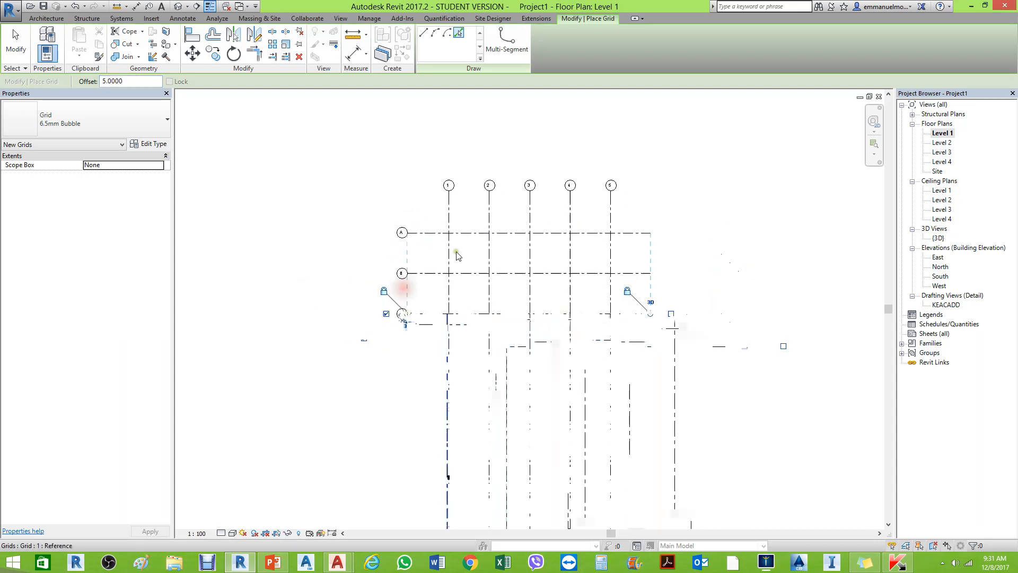
left_click(429, 314)
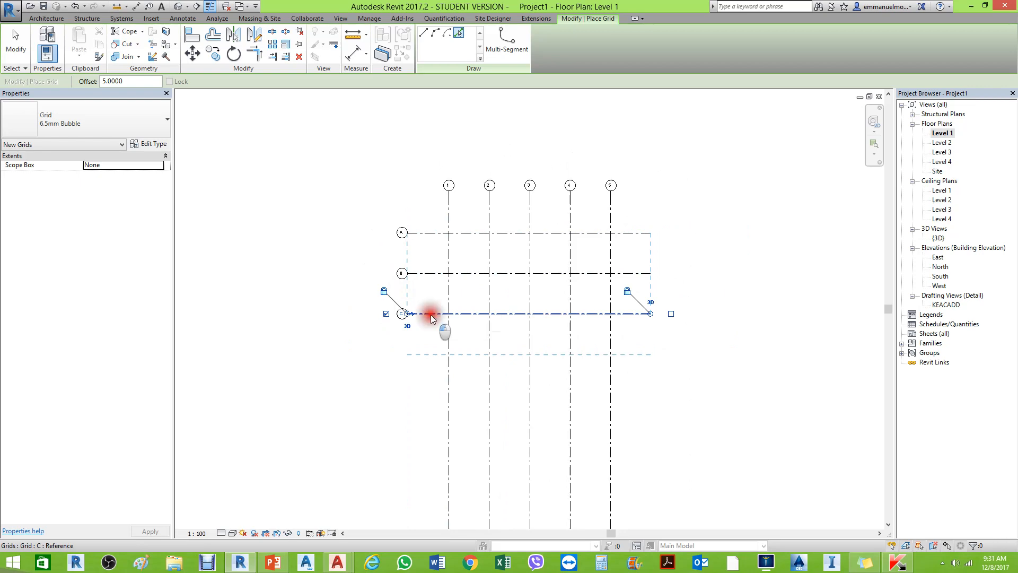
left_click(428, 360)
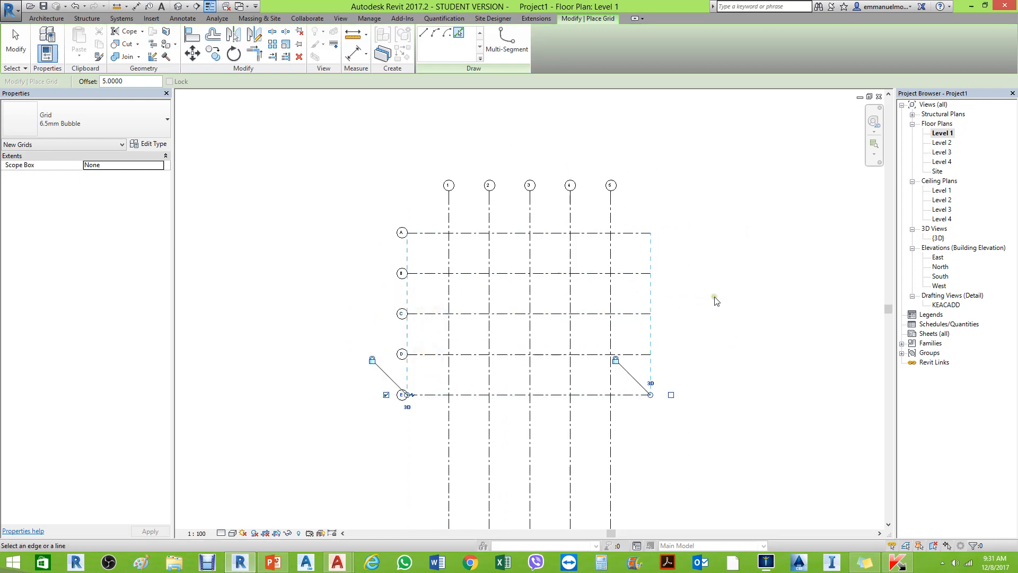
key("Escape")
- Shorten the aligned vertical grids by raising grid 5's lower end to a short distance below grid E
scroll(693, 363, "down", 2)
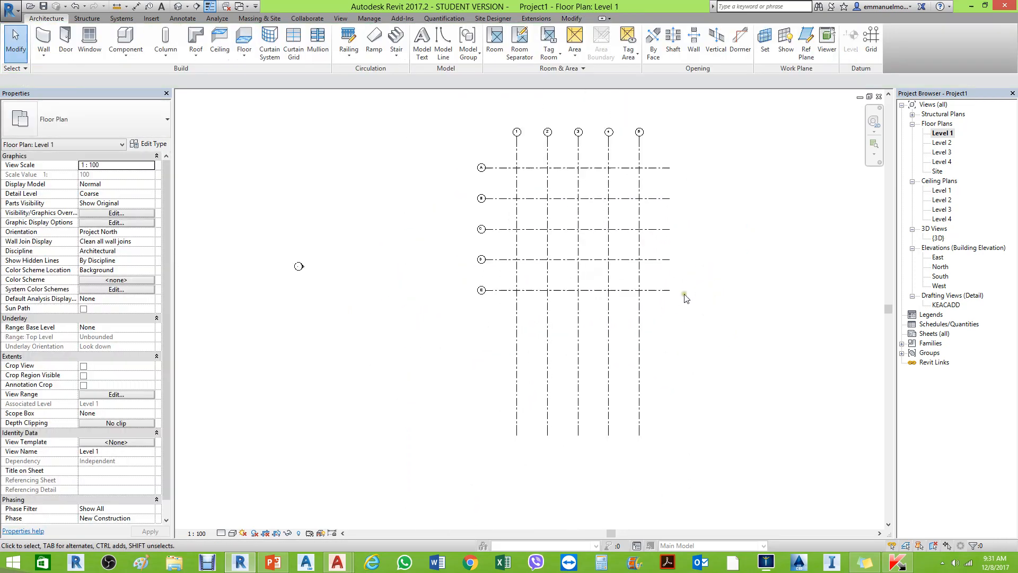
left_click(642, 360)
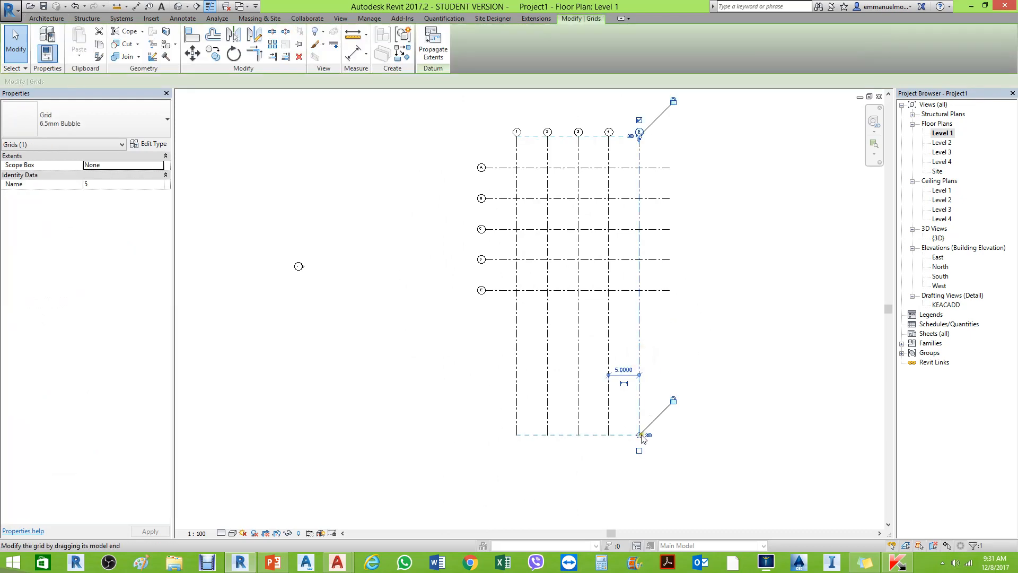
left_click_drag(640, 435, 640, 359)
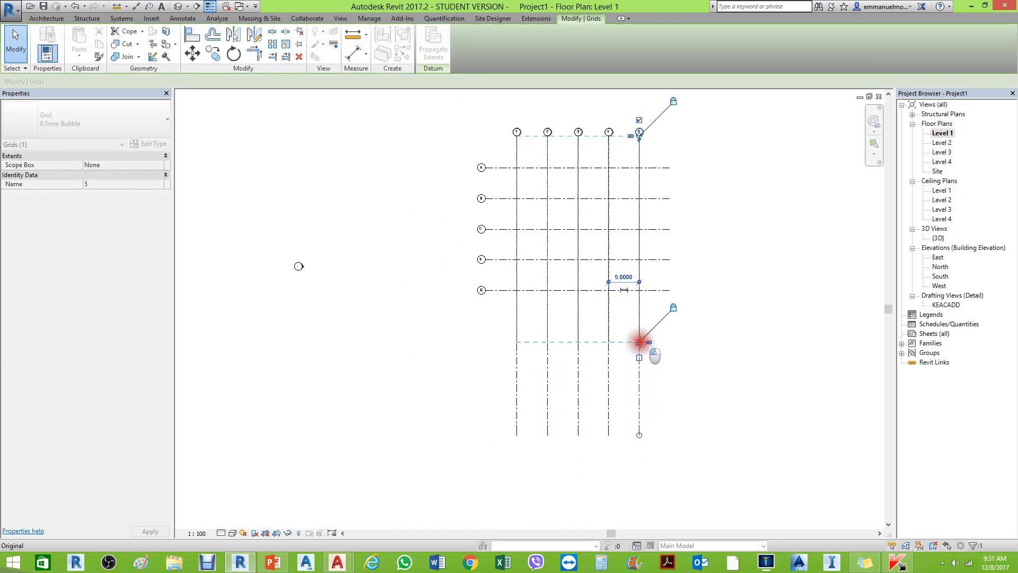
left_click(769, 298)
- Show the bubble at the lower end of grid 5, hide it again, and deselect the grid
scroll(713, 214, "up", 3)
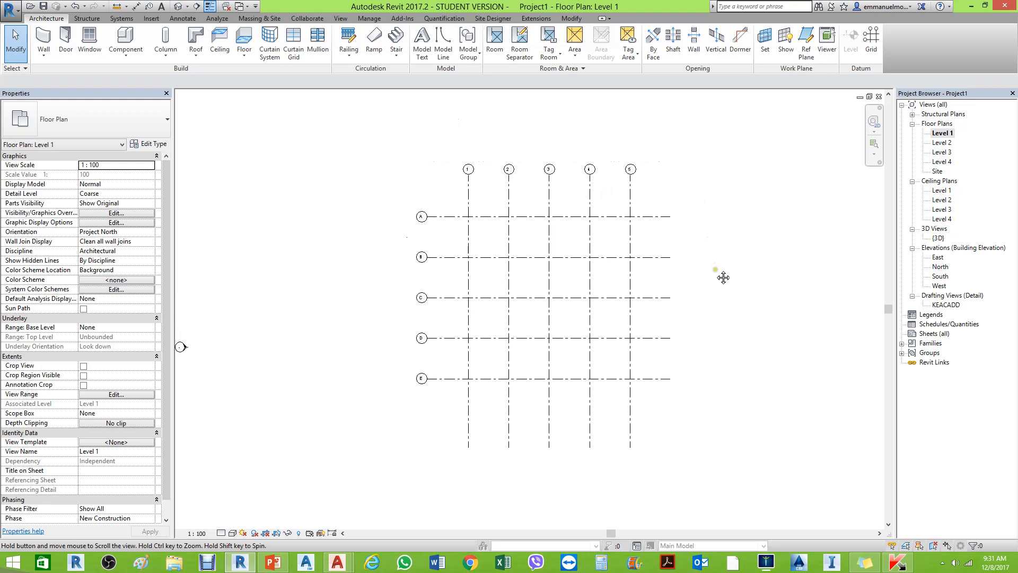
mouse_move(719, 252)
middle_mouse_down()
mouse_move(718, 269)
mouse_move(719, 245)
middle_mouse_up()
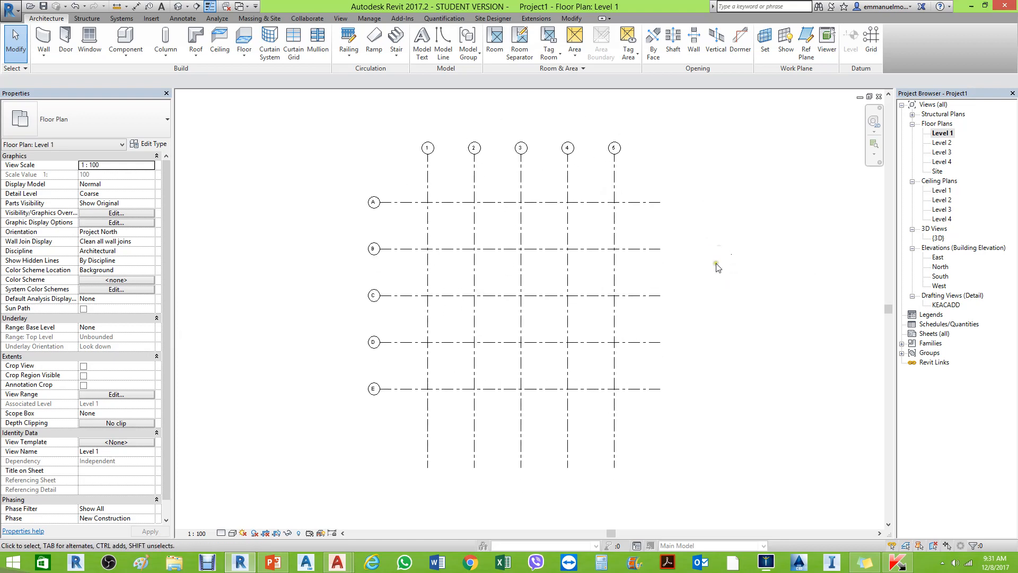
left_click(613, 411)
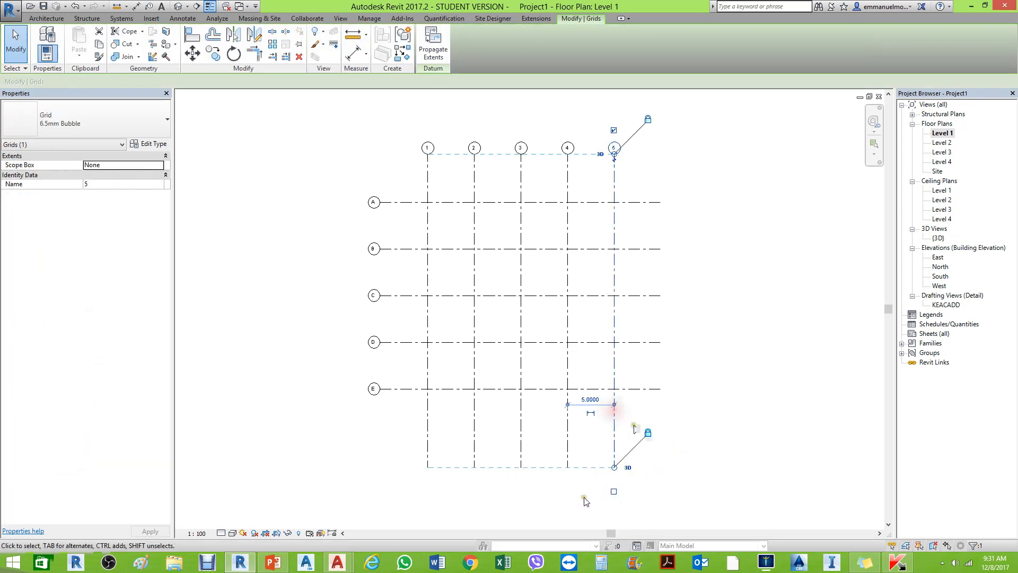
middle_click_drag(608, 520, 617, 502)
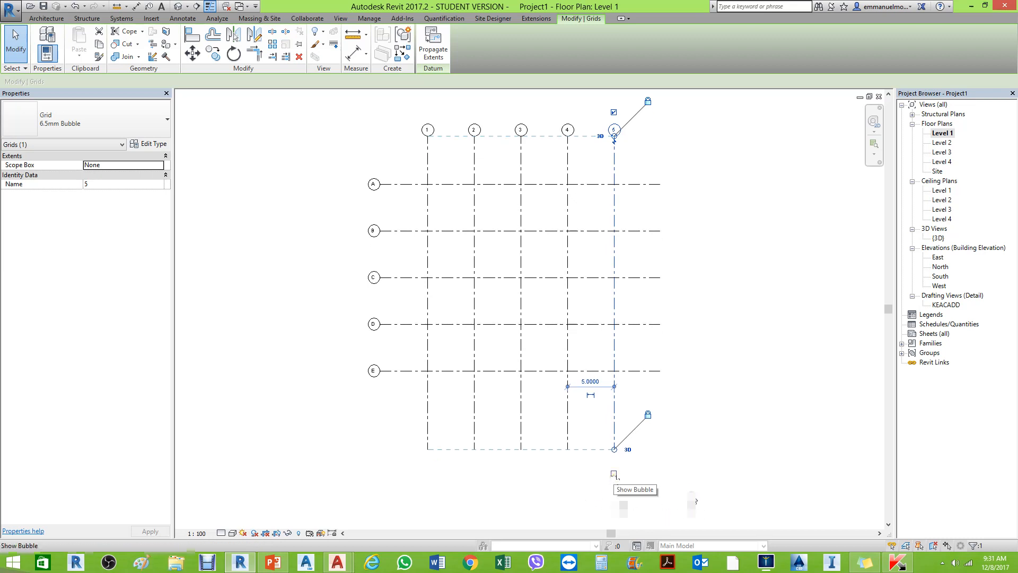
left_click(614, 473)
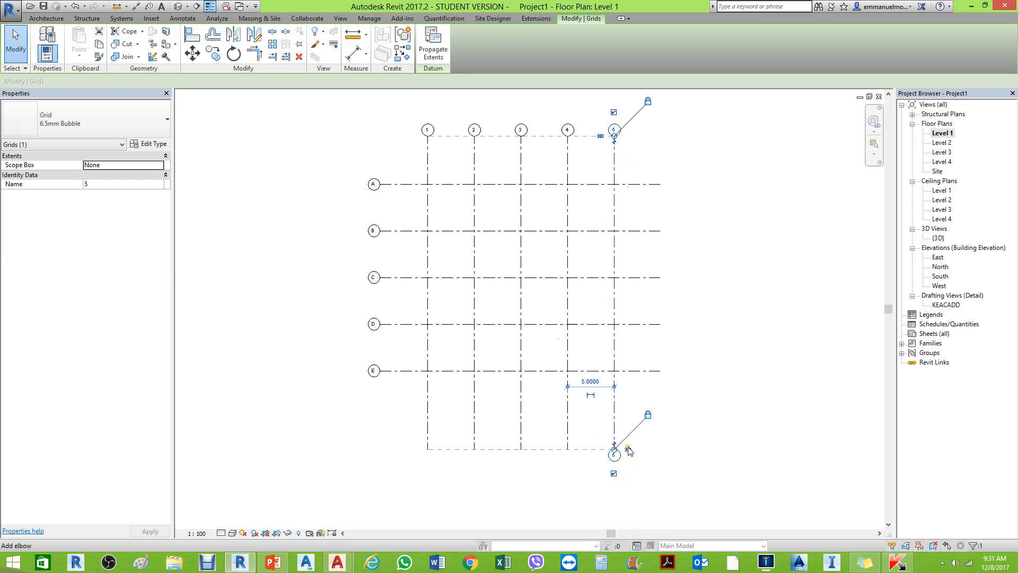
left_click(613, 473)
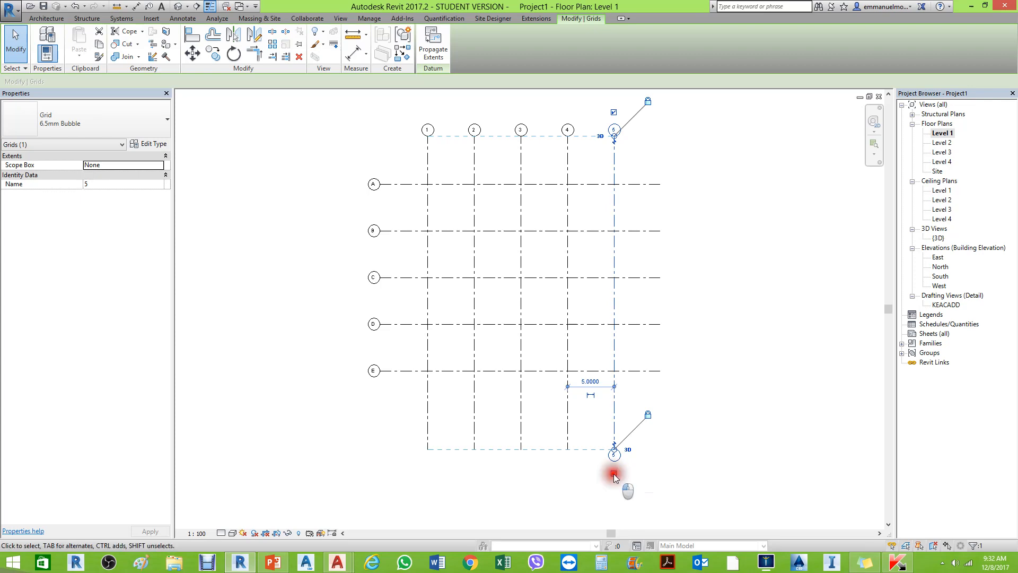
left_click(743, 448)
- Select horizontal grid E to access its end bubble and alignment controls
left_click(445, 372)
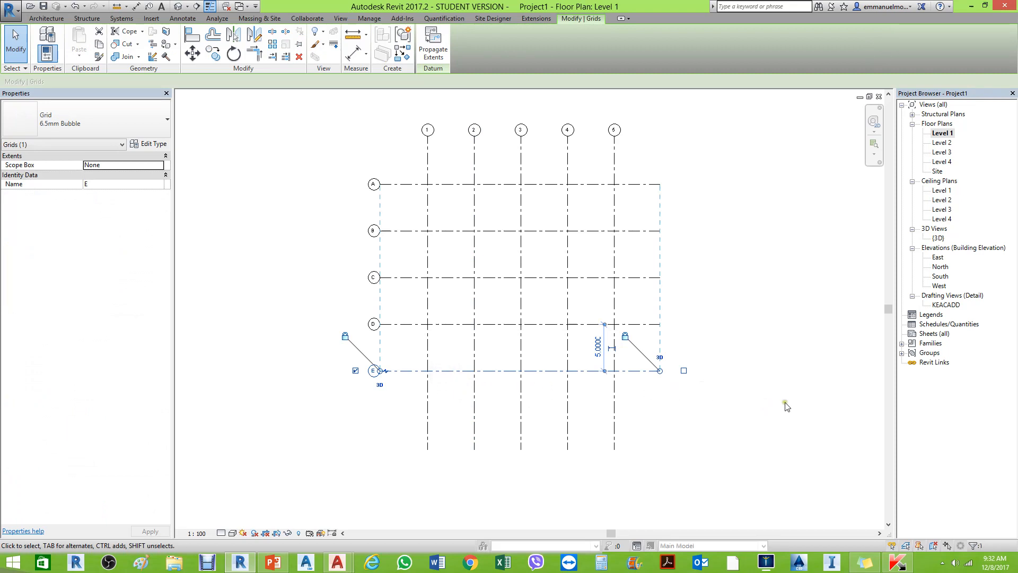
middle_click_drag(785, 402, 766, 412)
scroll(749, 403, "up", 1)
middle_click_drag(743, 354, 793, 389)
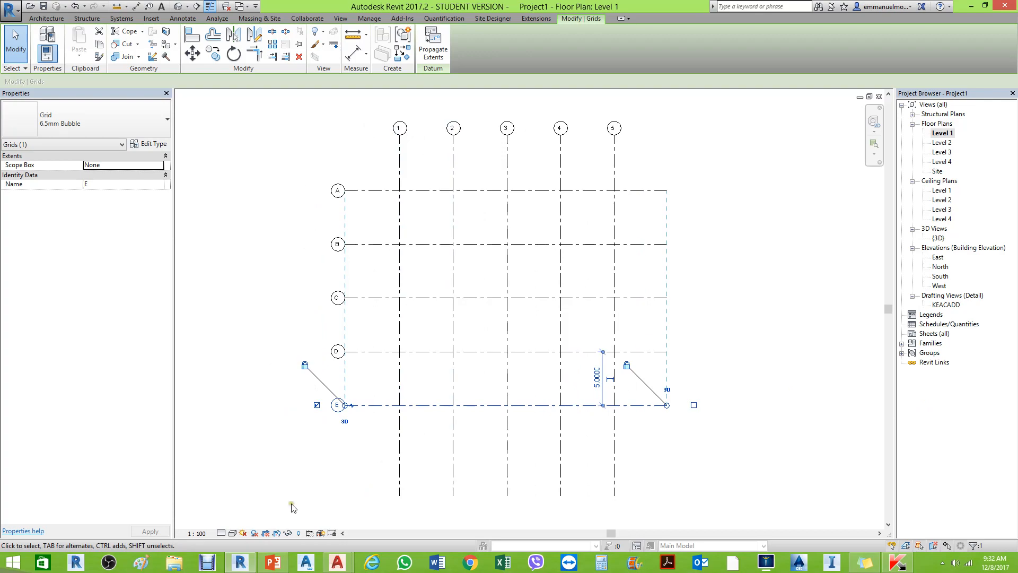